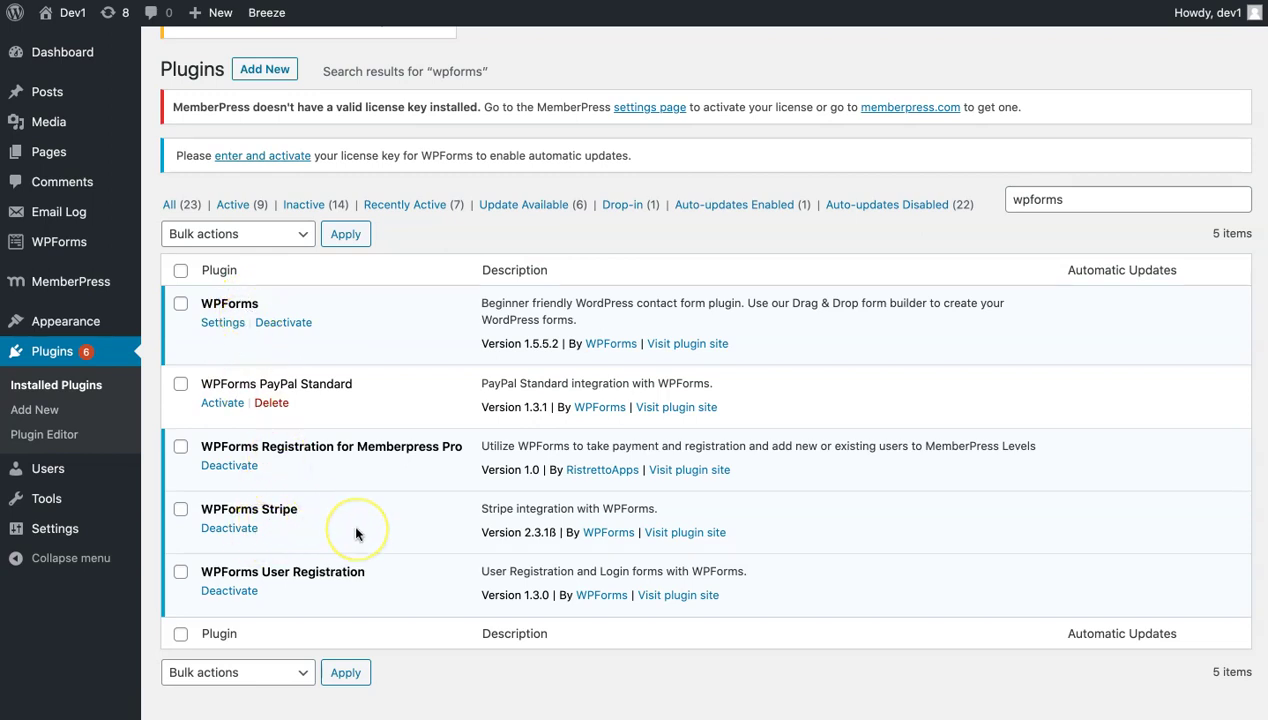
- Examine the installed WPForms plugins and add-ons, including PayPal Standard, Registration for Memberpress Pro, Stripe and User Registration, plus the MemberPress entry
scroll(355, 534, "down", 1)
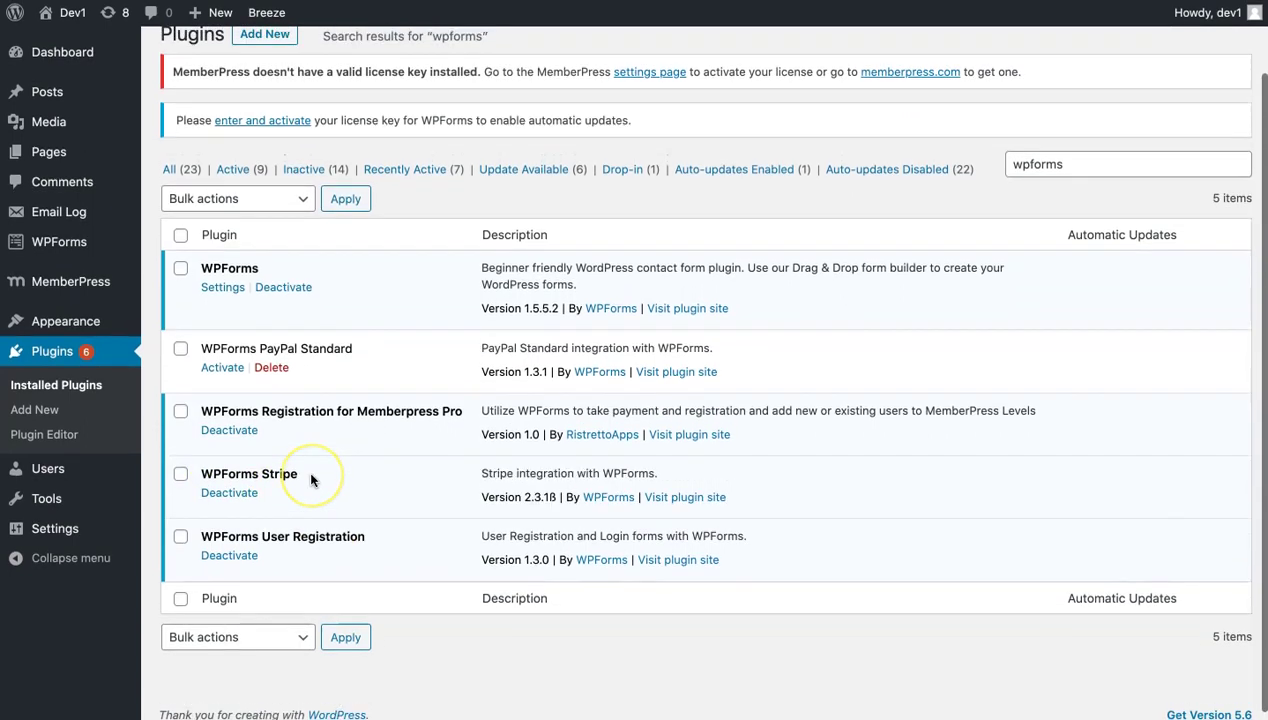
scroll(310, 479, "up", 2)
scroll(311, 475, "down", 3)
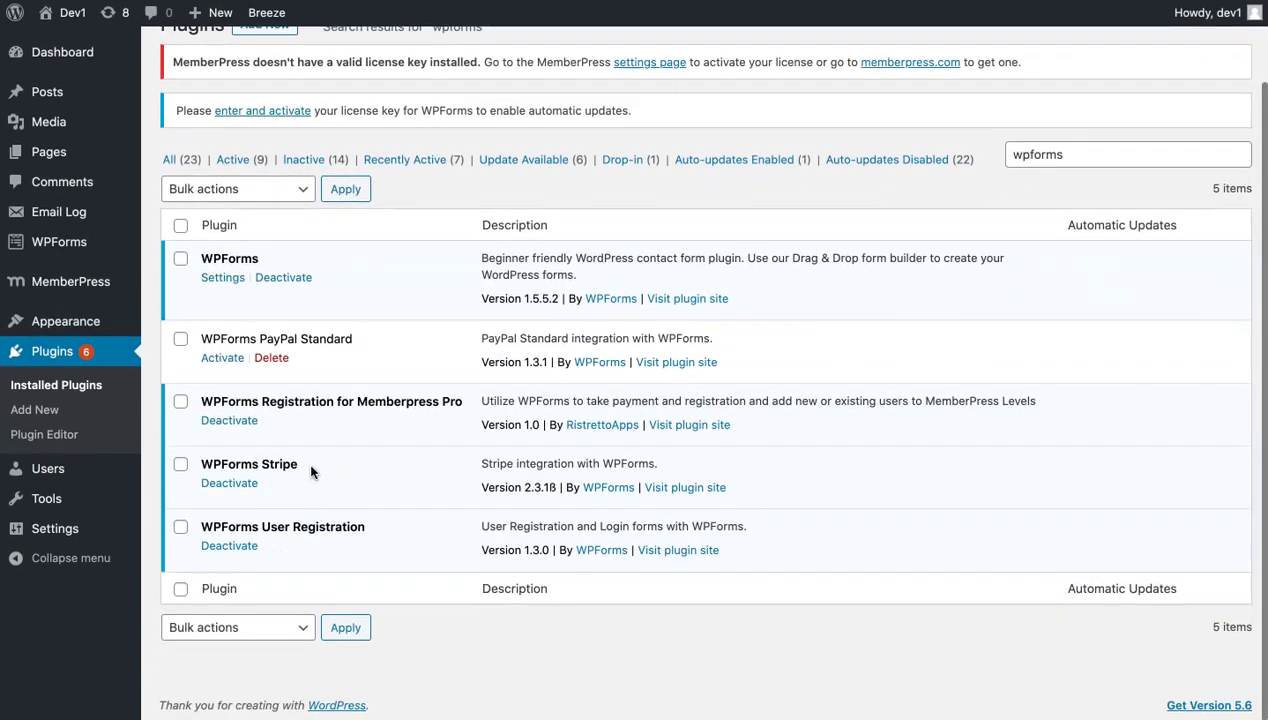
scroll(310, 474, "up", 3)
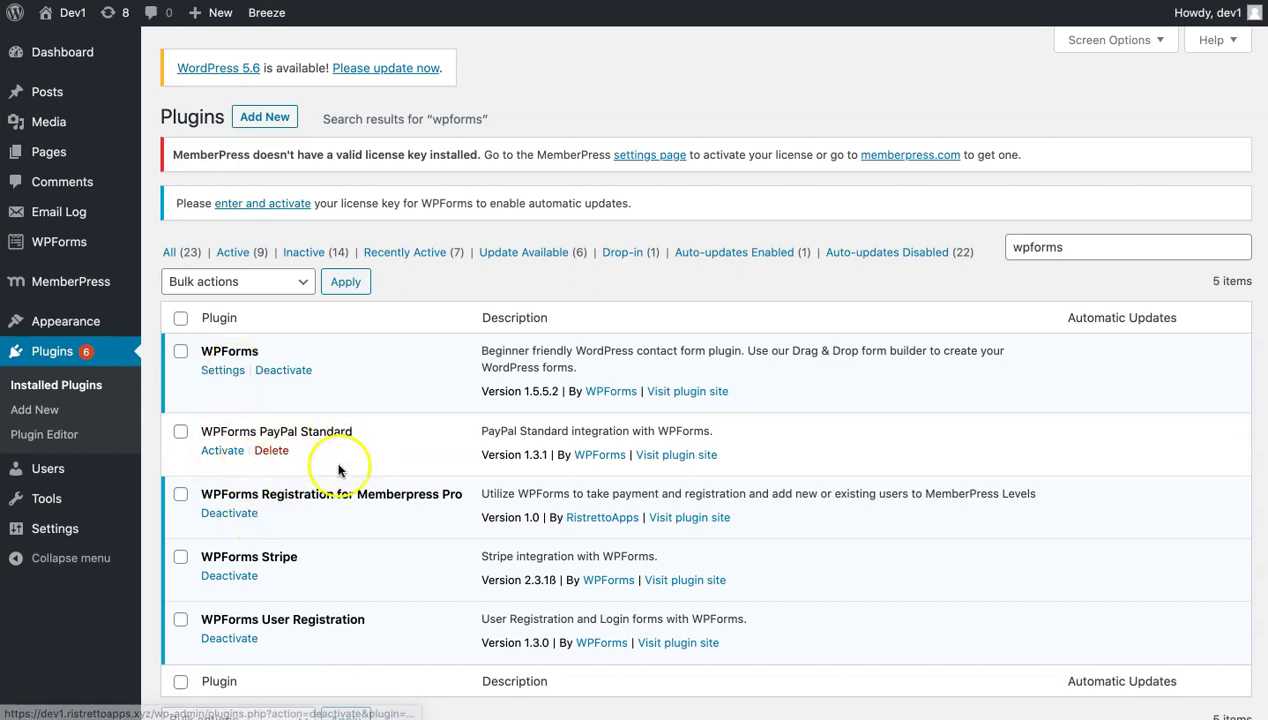
scroll(318, 465, "down", 2)
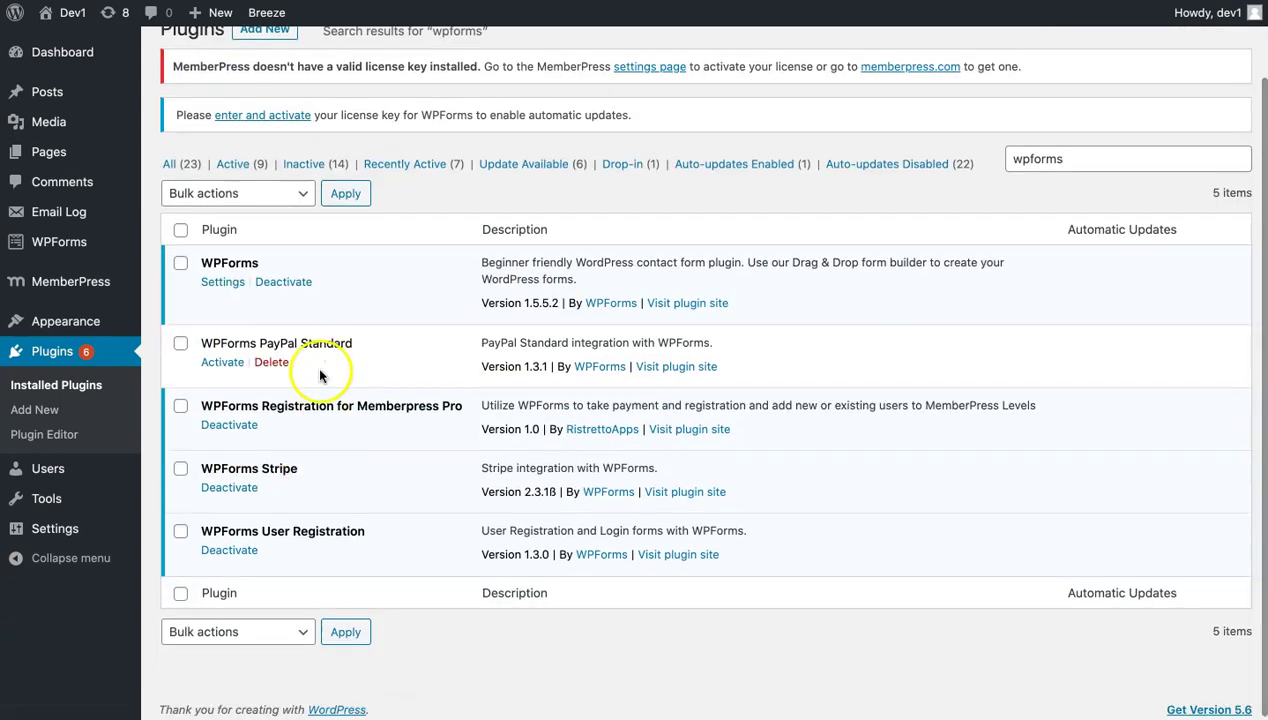
scroll(318, 391, "down", 1)
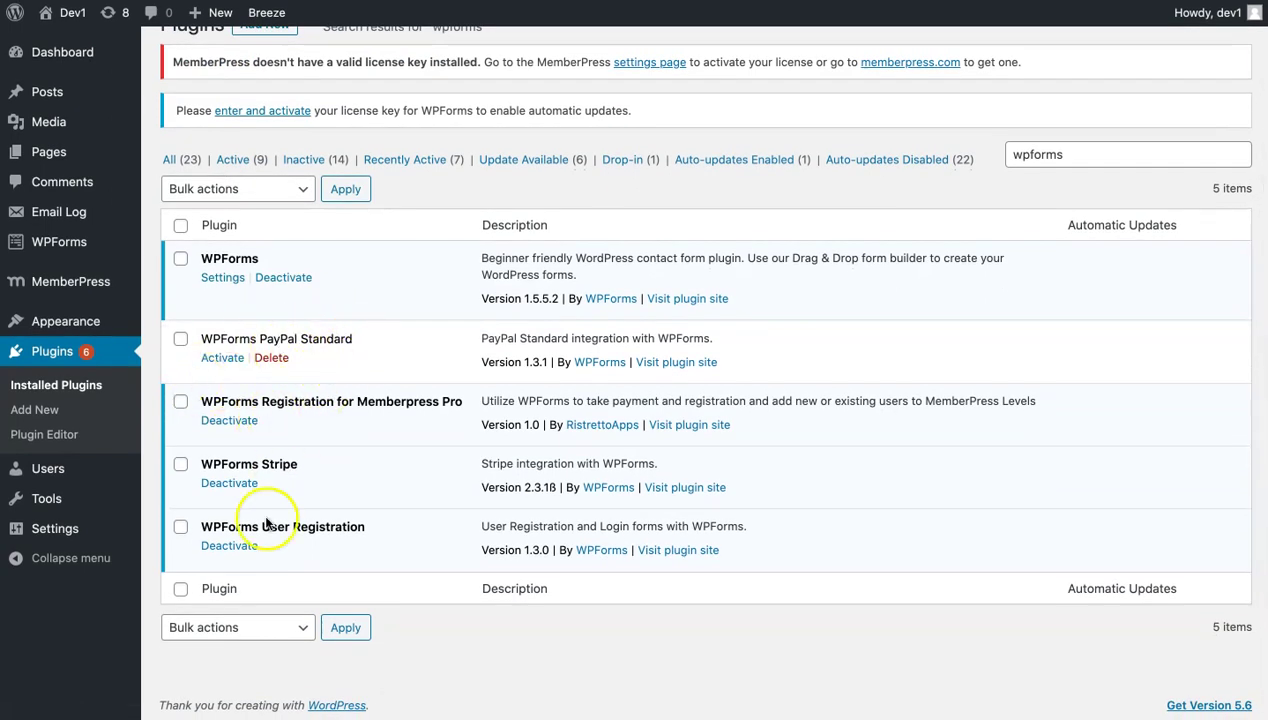
scroll(288, 378, "up", 3)
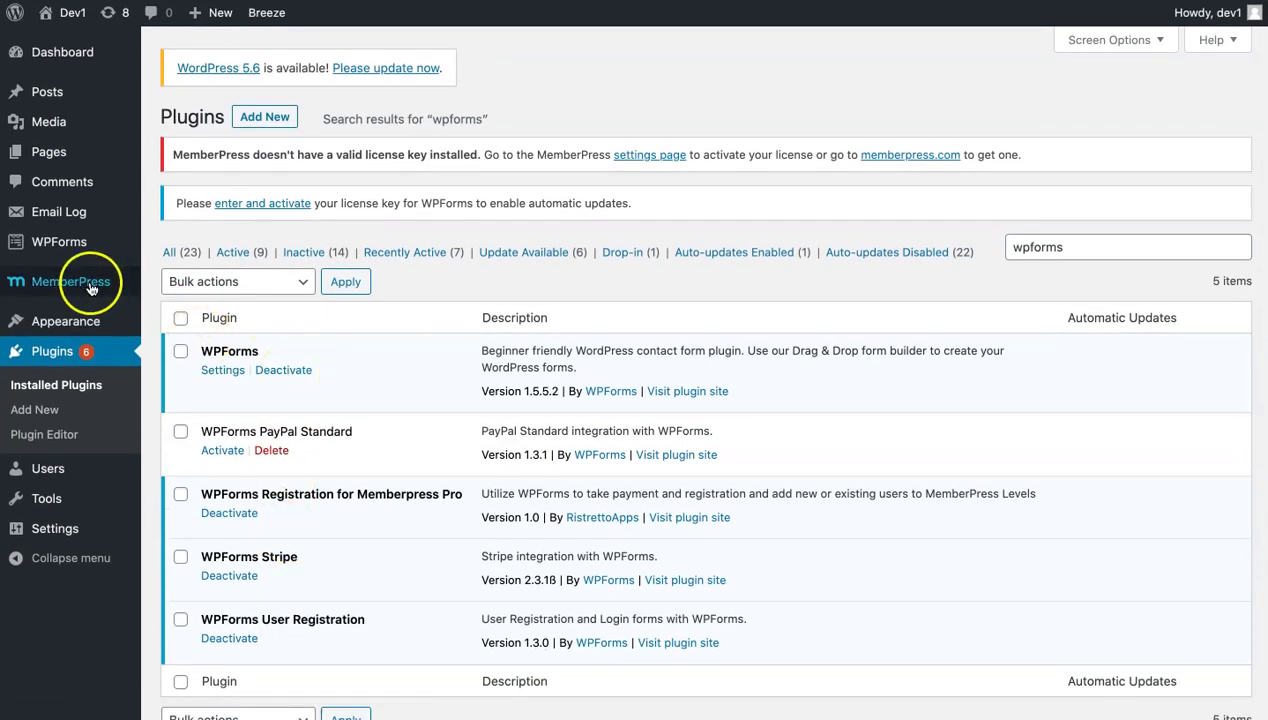
mouse_move(100, 283)
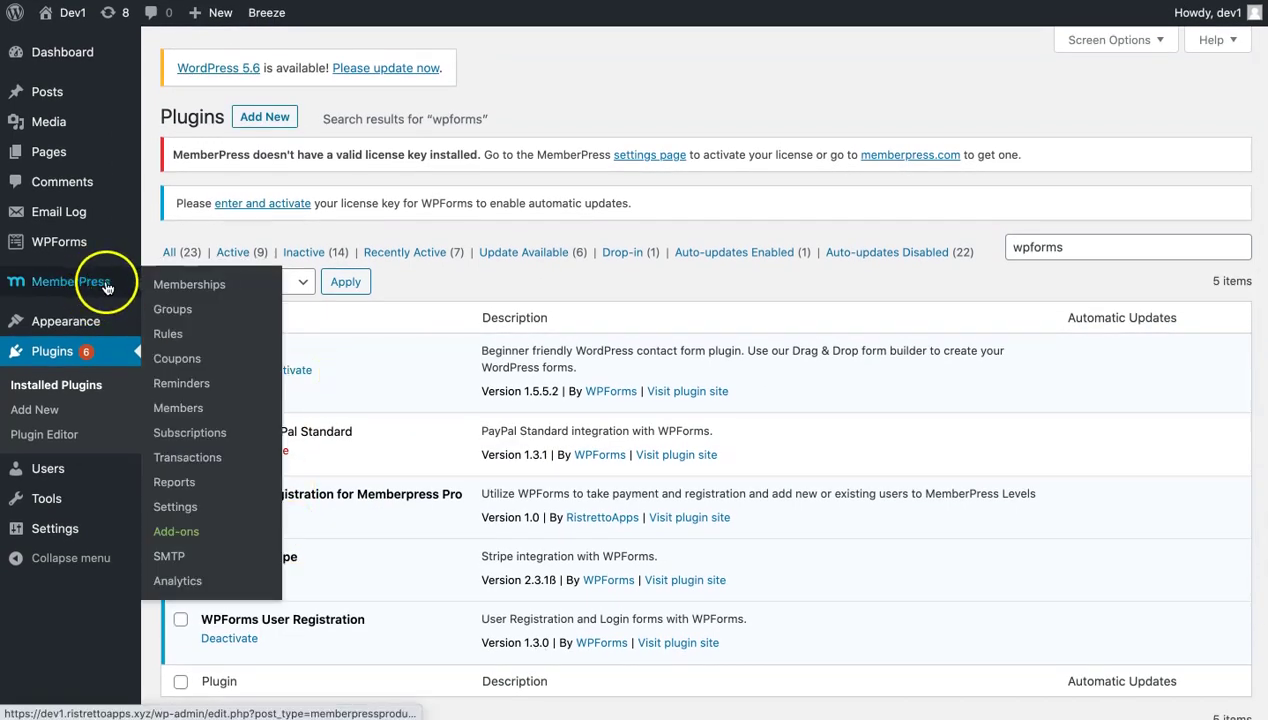
scroll(558, 535, "down", 3)
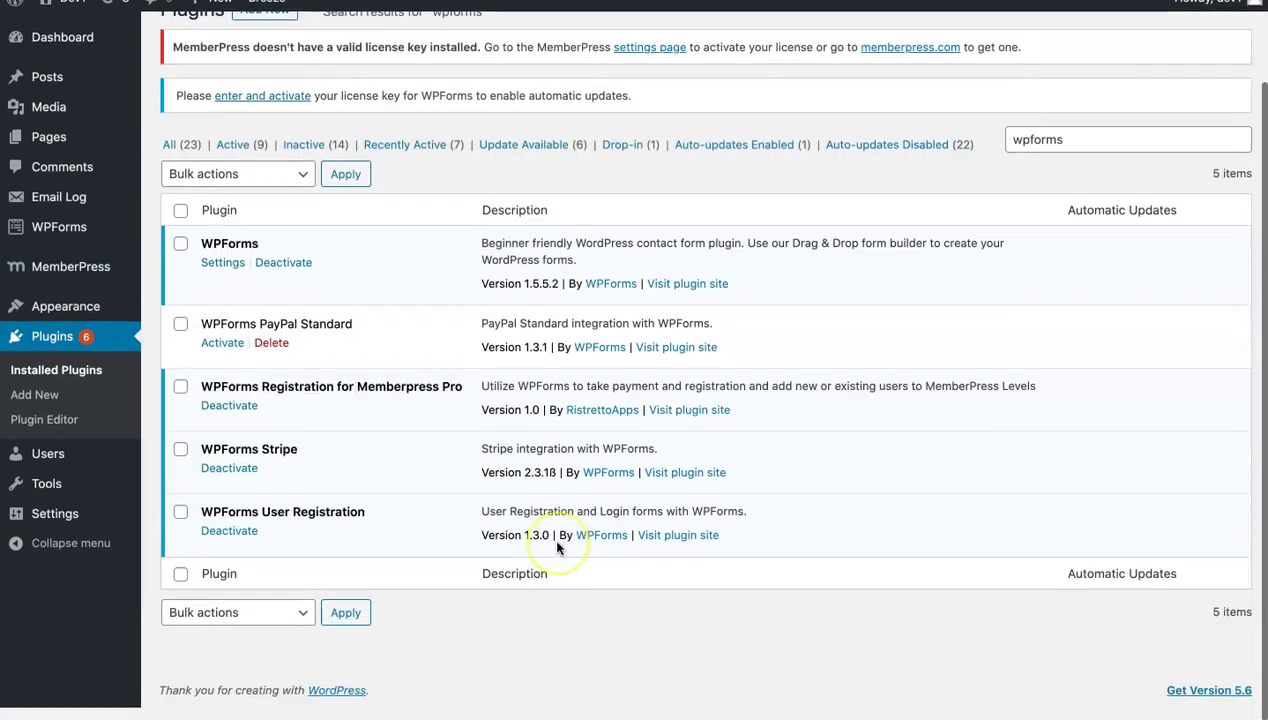
scroll(558, 545, "up", 3)
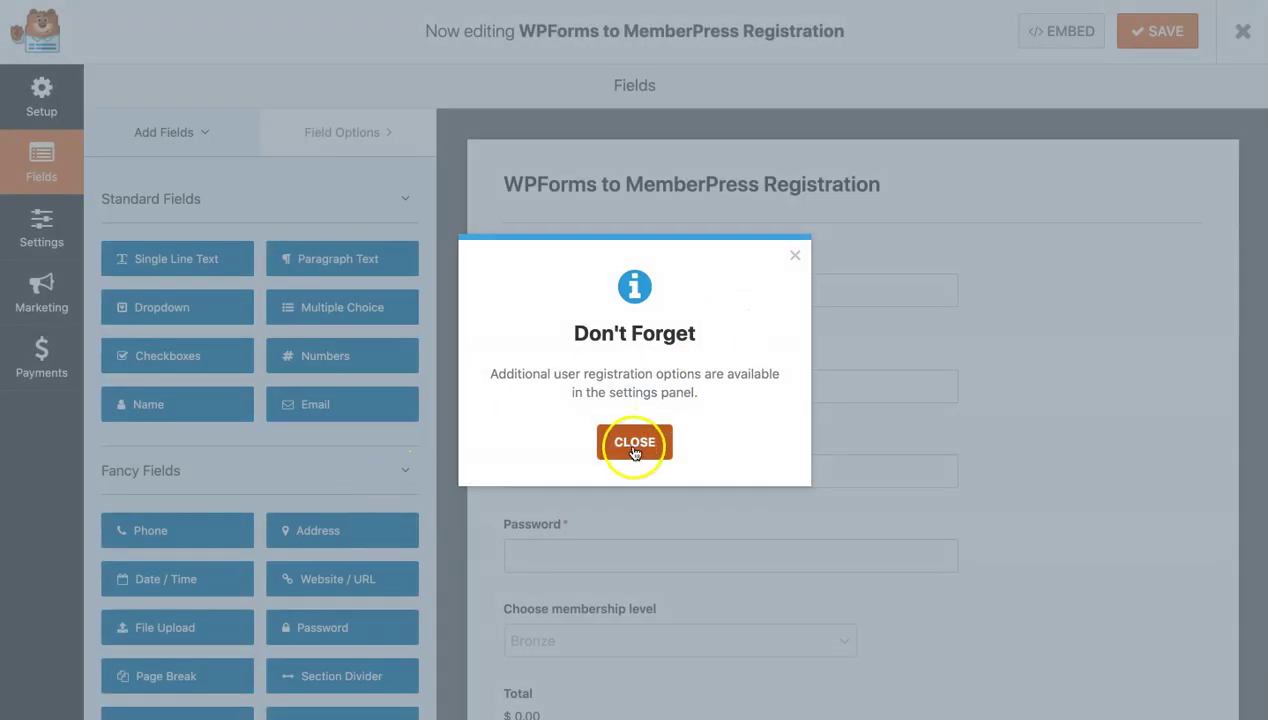
- Dismiss the user registration reminder and review the fields of the WPForms to MemberPress Registration form from Name to Stripe Credit Card
left_click(634, 441)
scroll(620, 419, "down", 3)
scroll(623, 427, "down", 1)
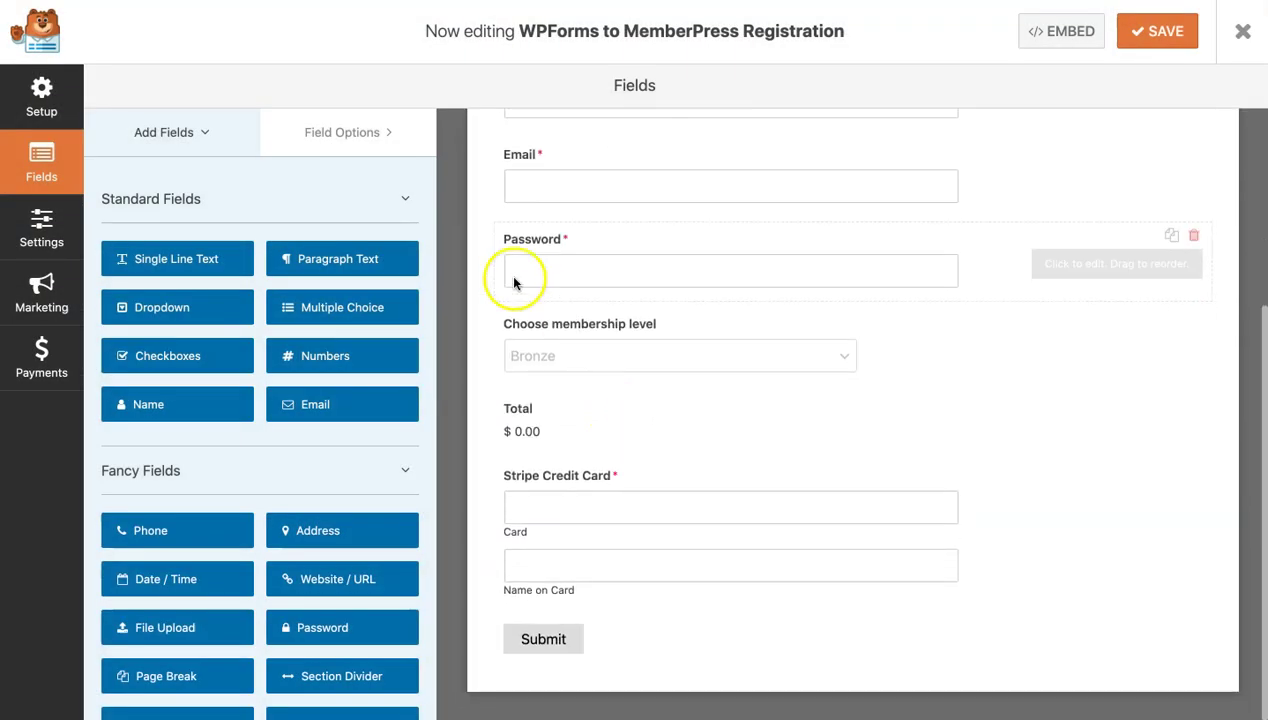
scroll(520, 270, "up", 3)
scroll(720, 375, "down", 1)
scroll(735, 382, "down", 1)
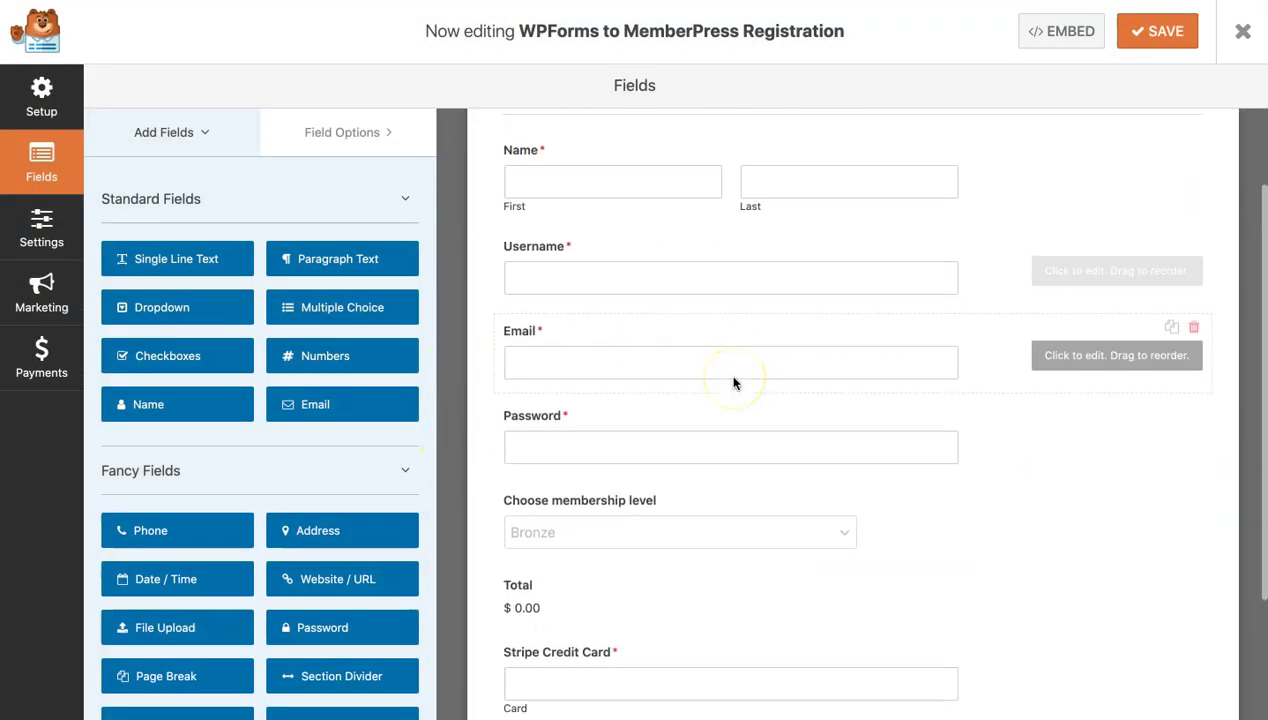
scroll(735, 382, "up", 3)
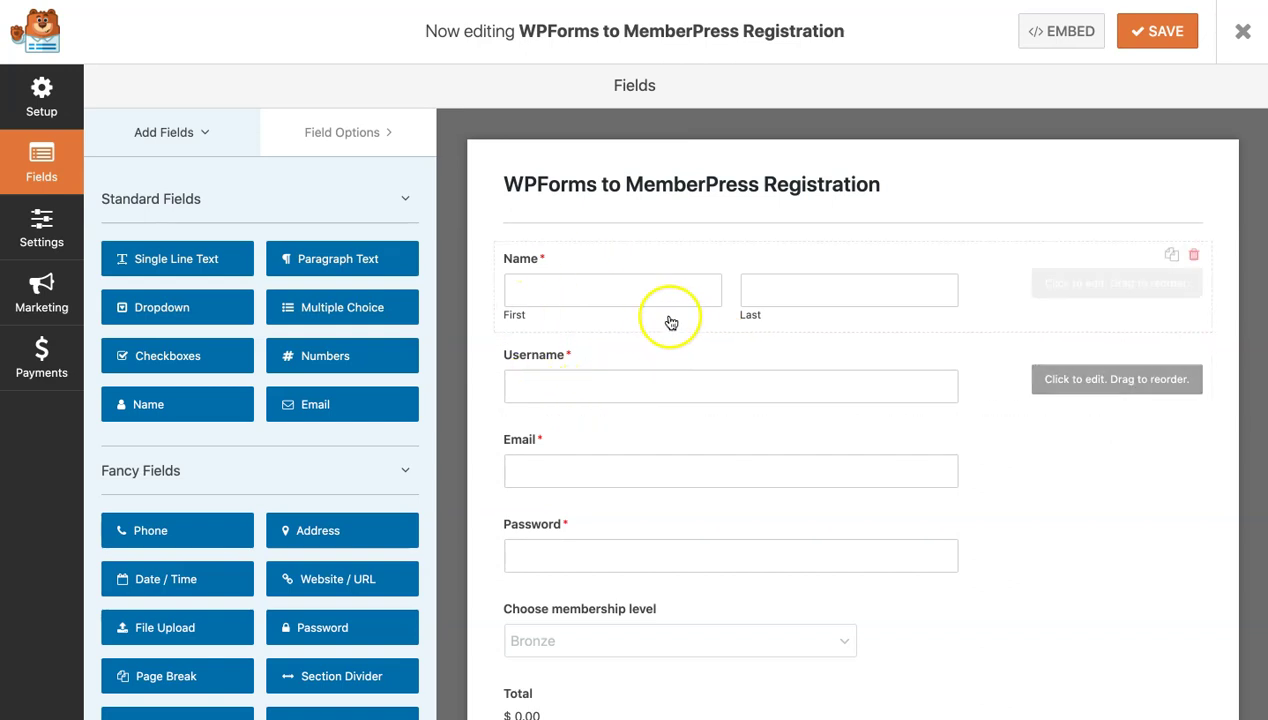
scroll(628, 368, "down", 3)
scroll(628, 368, "up", 3)
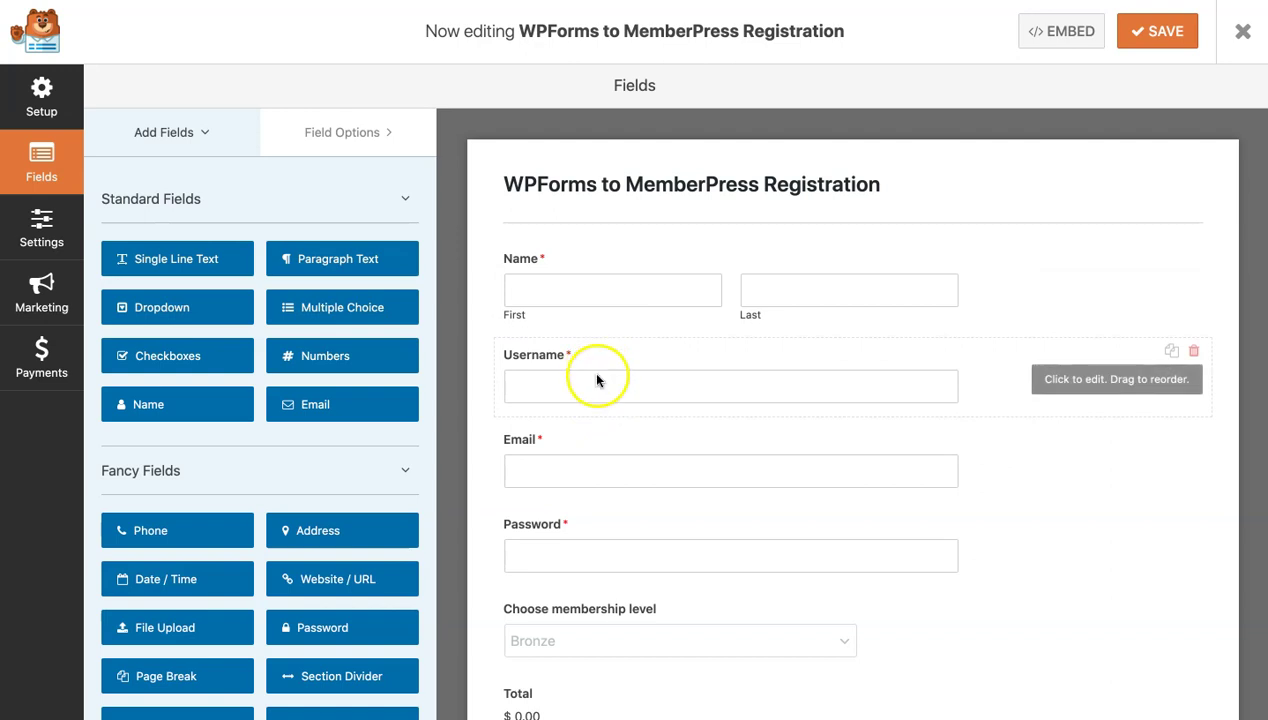
scroll(594, 378, "down", 3)
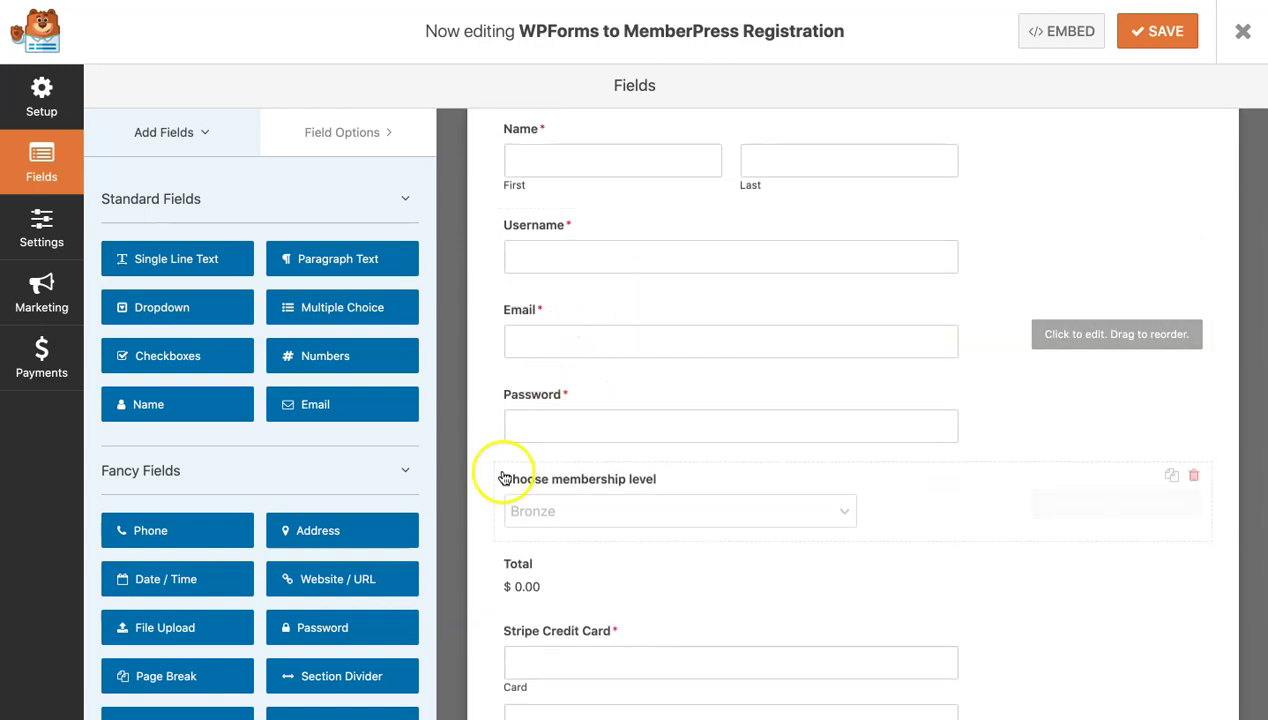
scroll(600, 447, "down", 2)
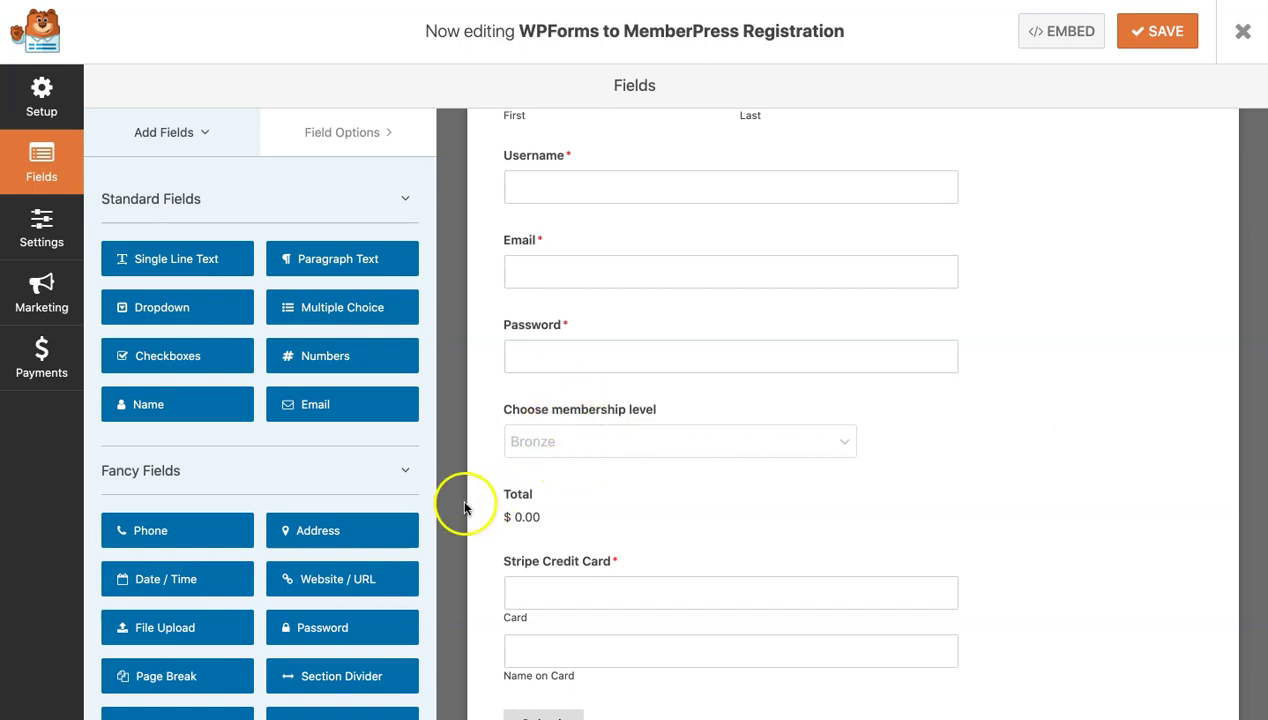
- Look through the available standard, fancy and payment field types that can be added to the form
scroll(344, 596, "down", 5)
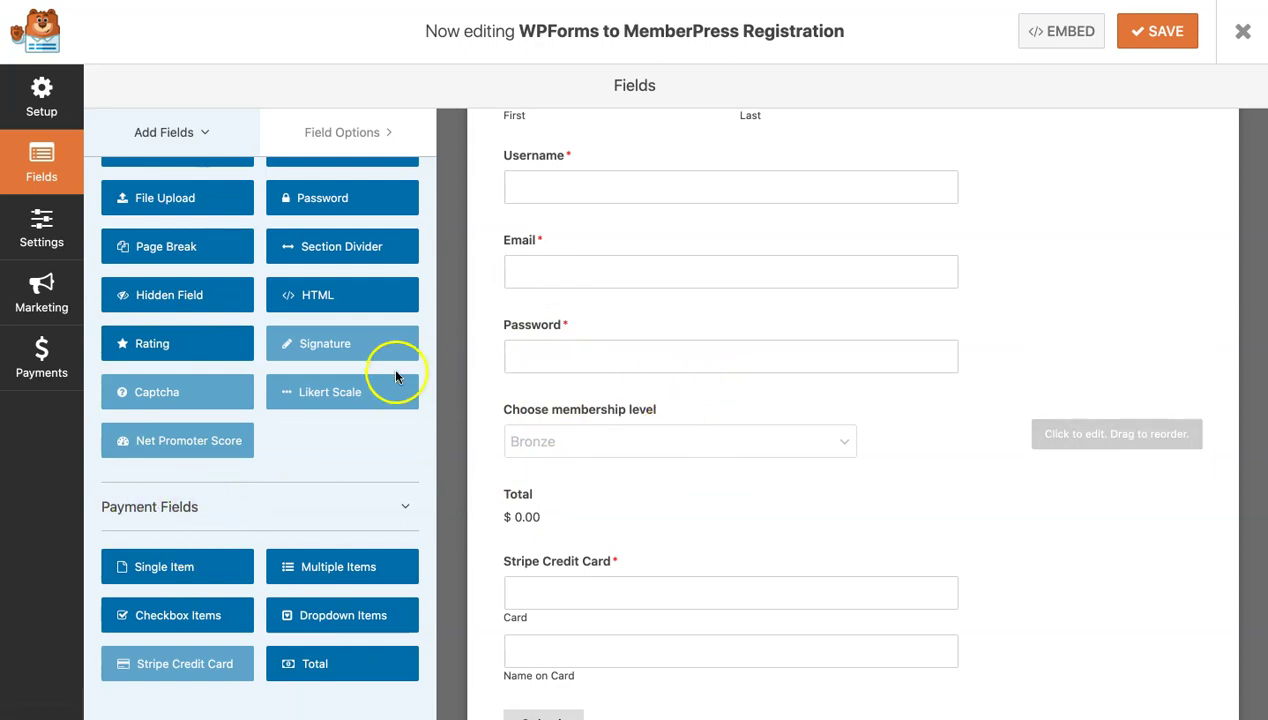
scroll(255, 362, "up", 4)
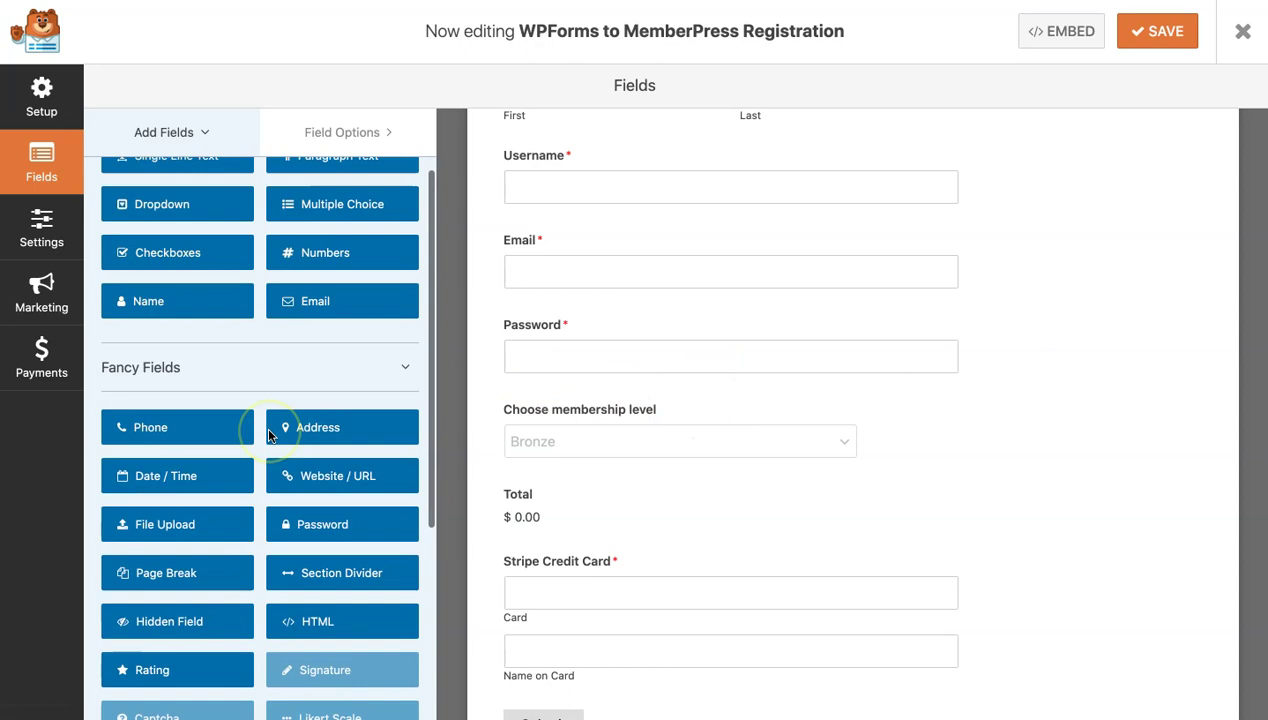
scroll(268, 435, "up", 2)
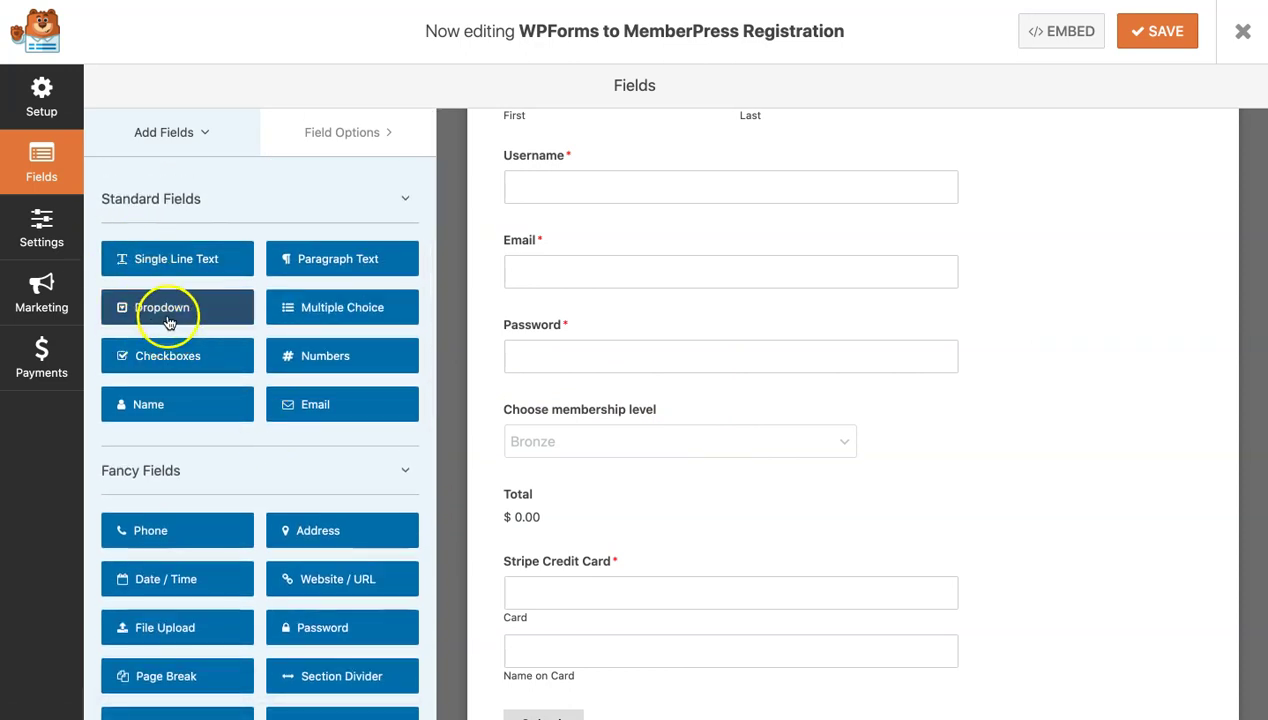
scroll(230, 560, "down", 2)
scroll(230, 566, "up", 1)
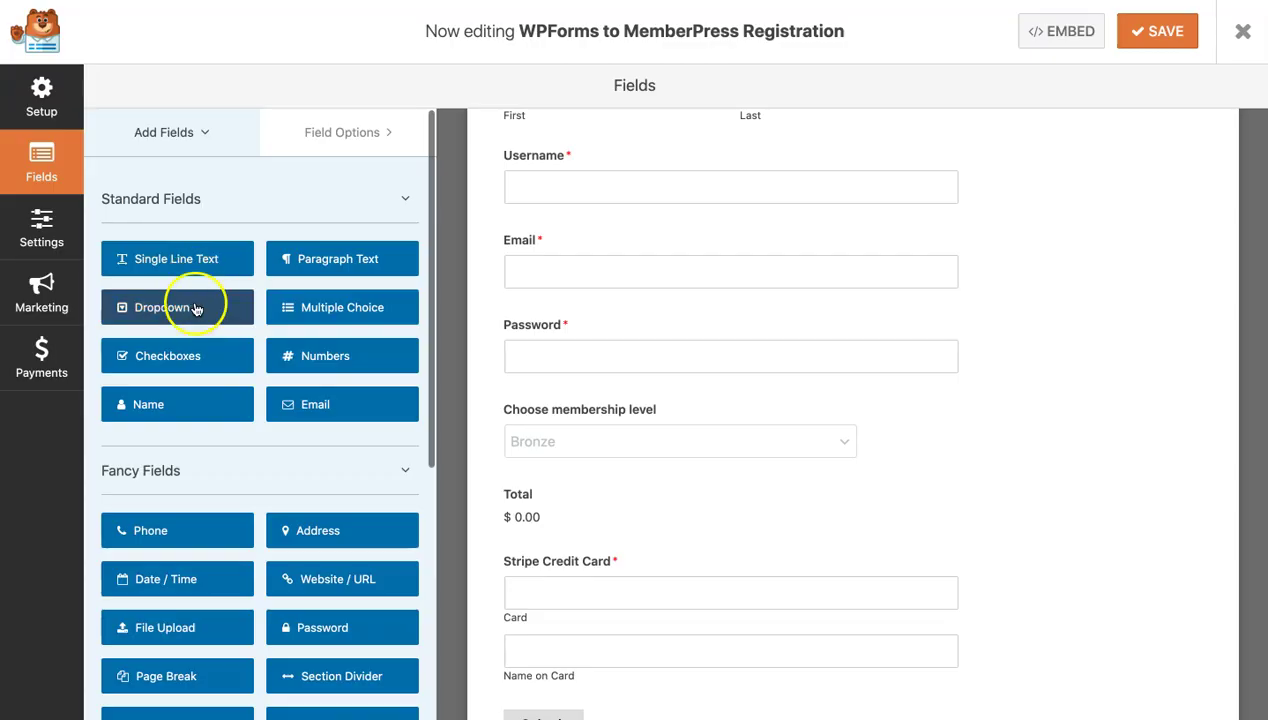
scroll(215, 519, "down", 5)
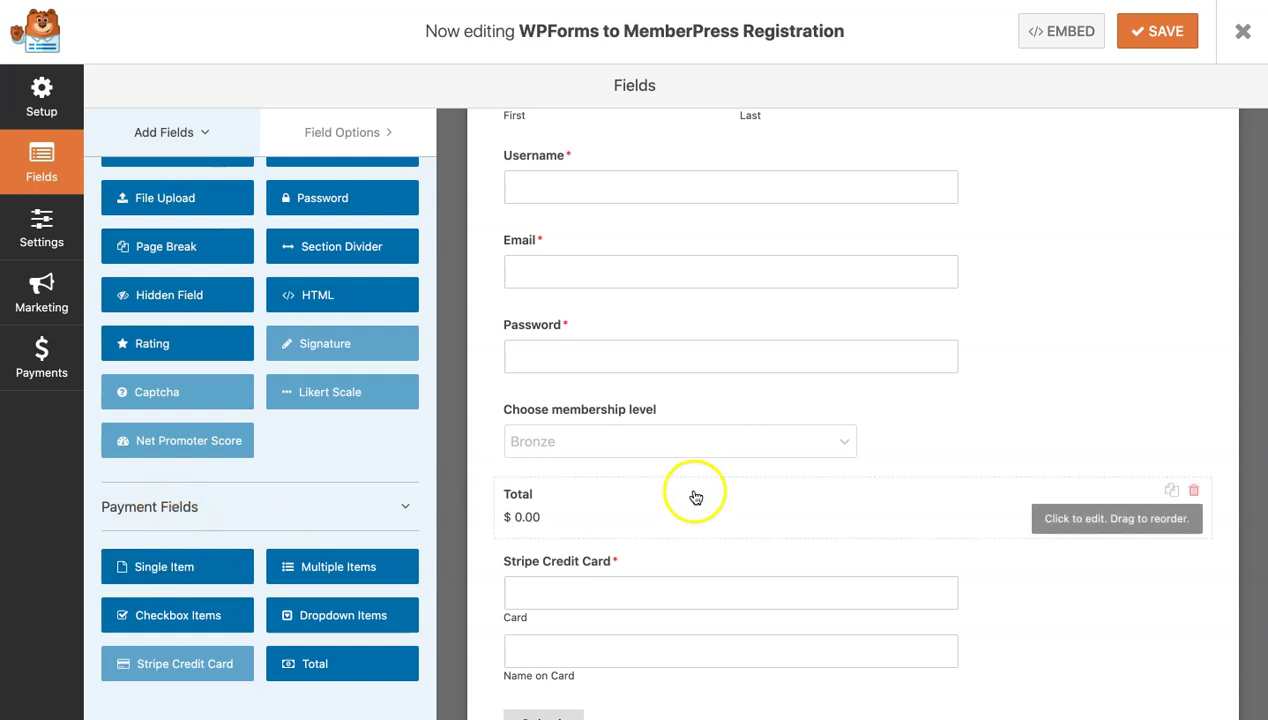
- Check the form preview around the Choose membership level, Total and Stripe Credit Card fields and the submit area
scroll(640, 410, "down", 2)
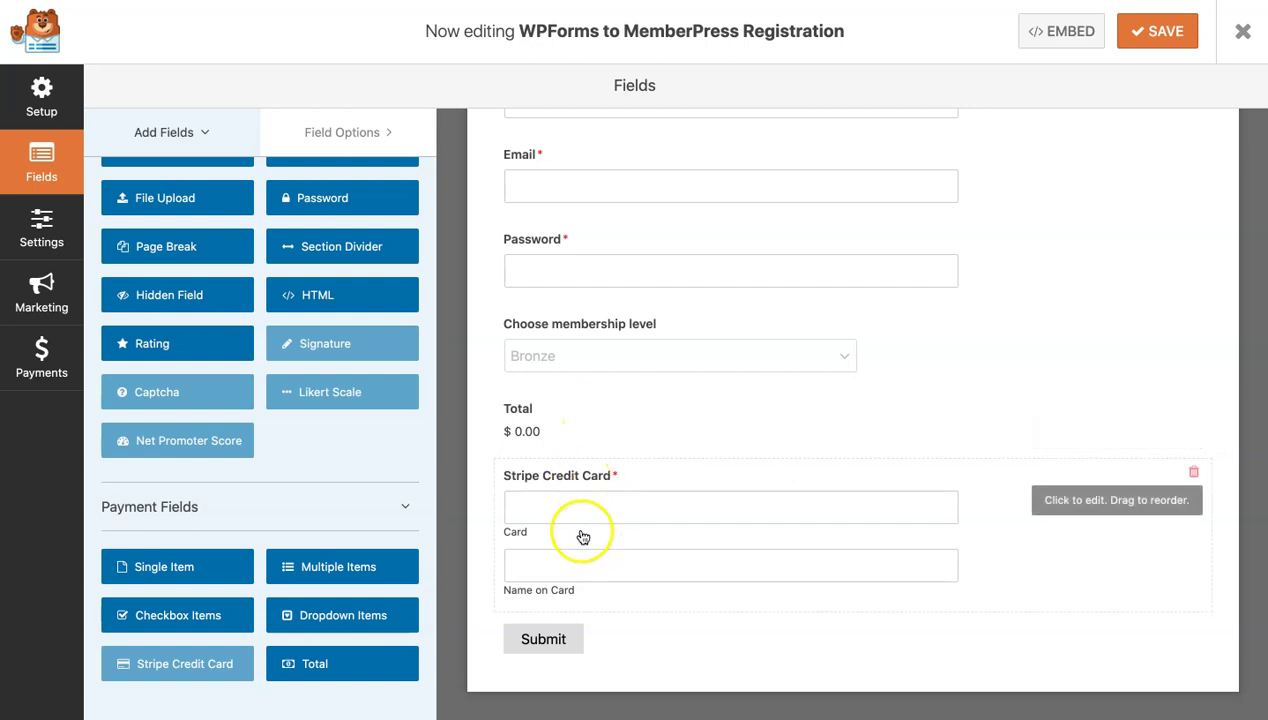
scroll(589, 500, "up", 5)
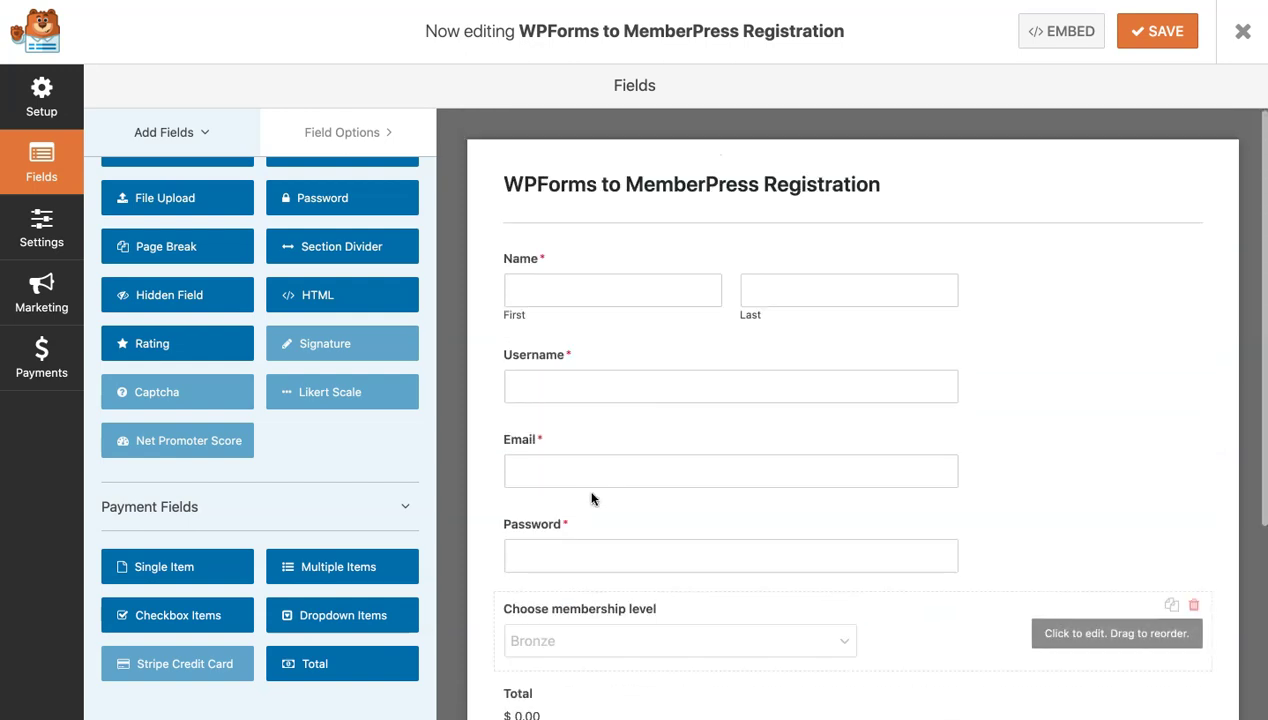
scroll(591, 498, "down", 5)
left_click(626, 618)
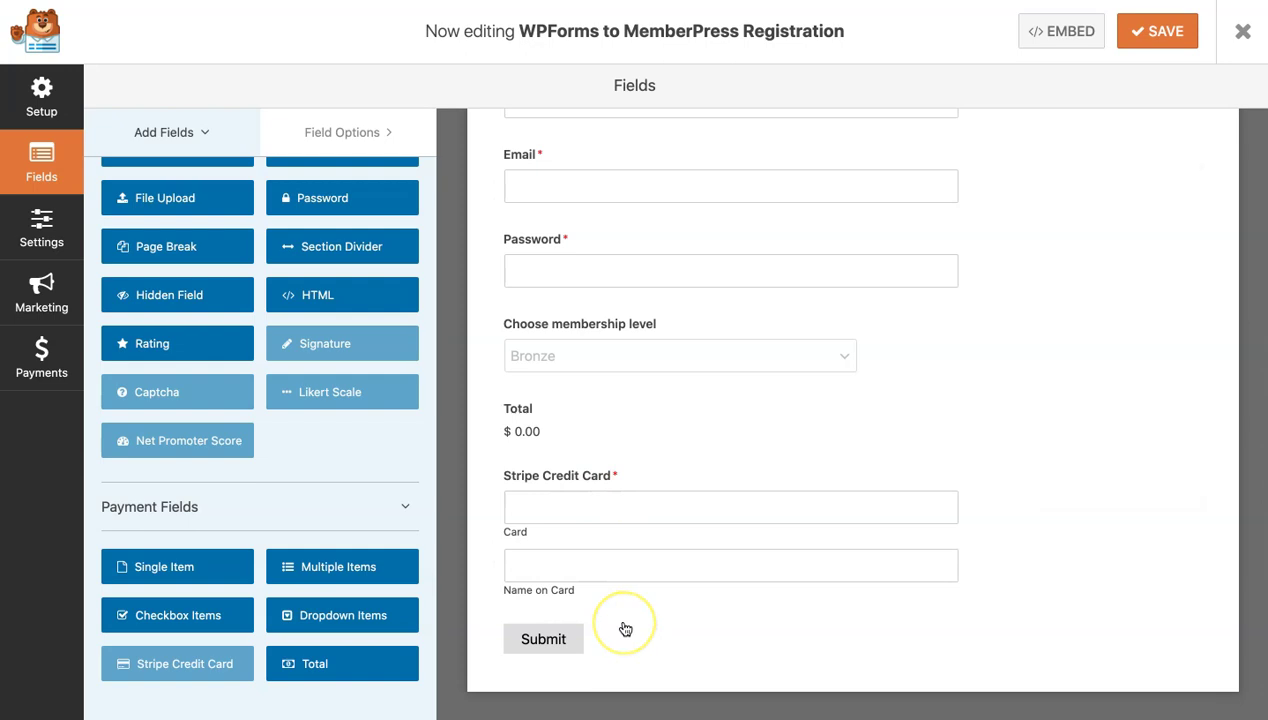
scroll(625, 628, "up", 5)
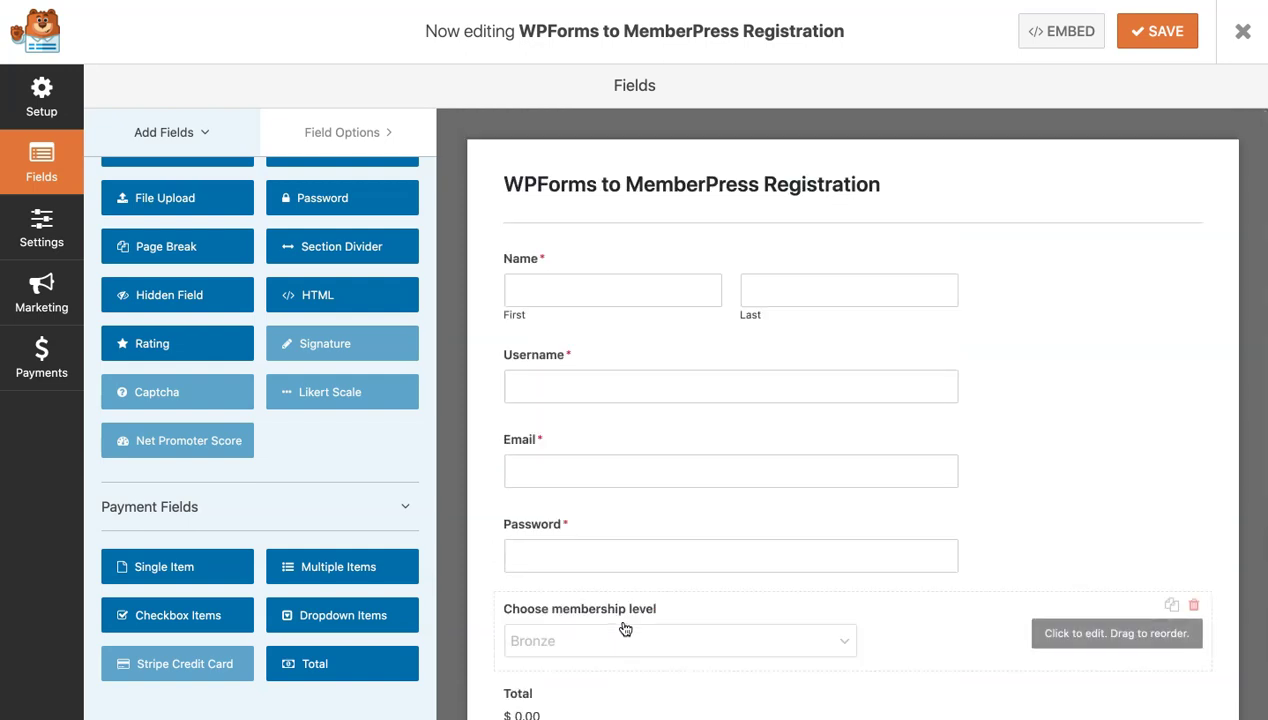
scroll(770, 320, "down", 2)
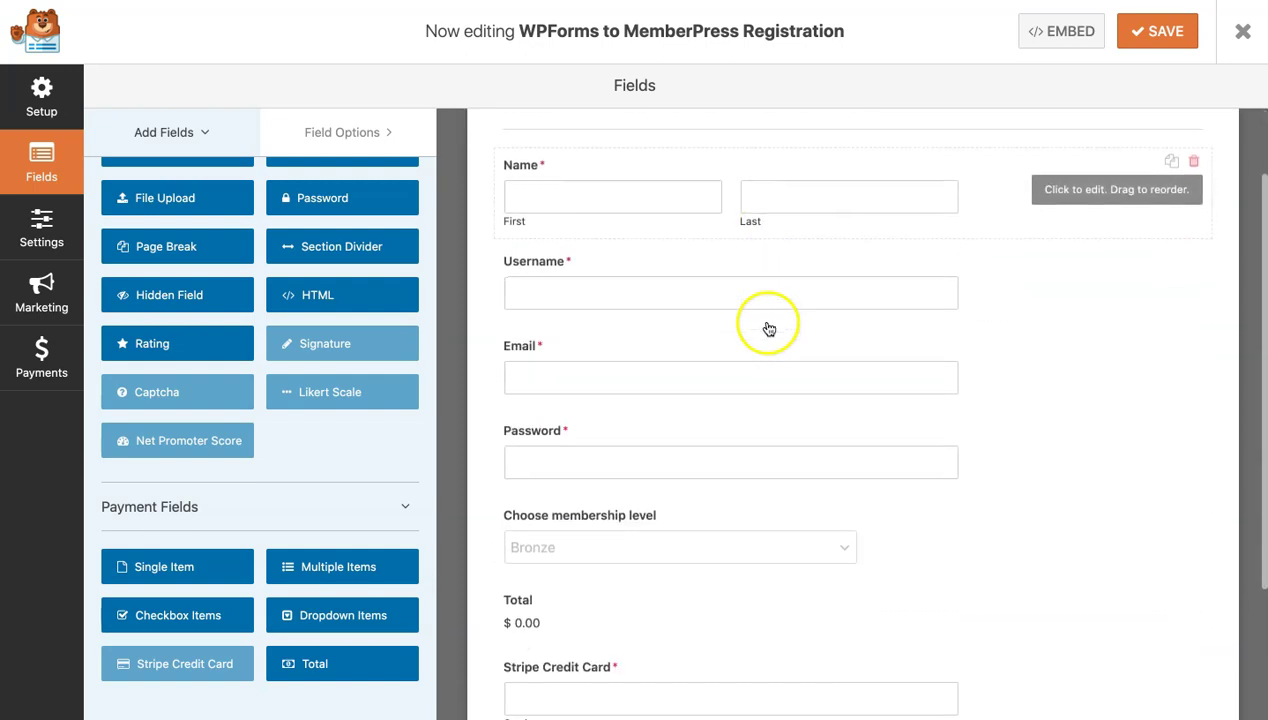
scroll(679, 470, "down", 3)
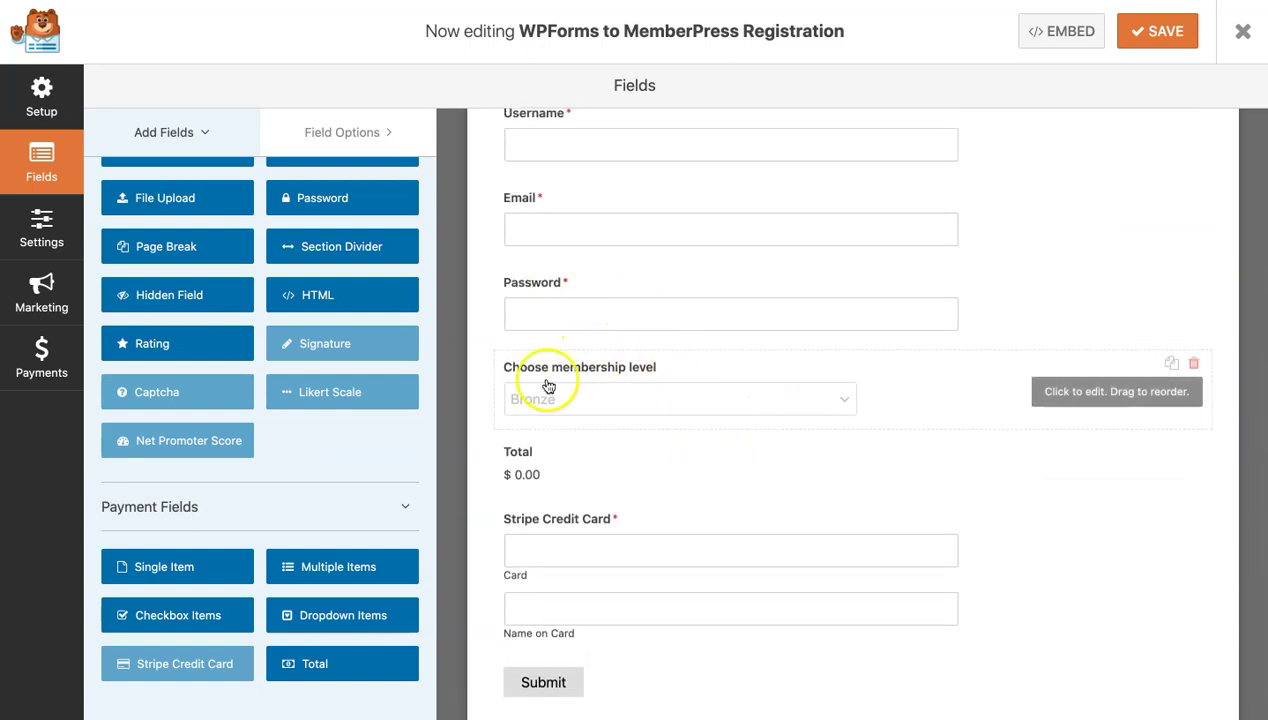
- Inspect the label and items in the Choose membership level field's options and save the form
left_click(688, 394)
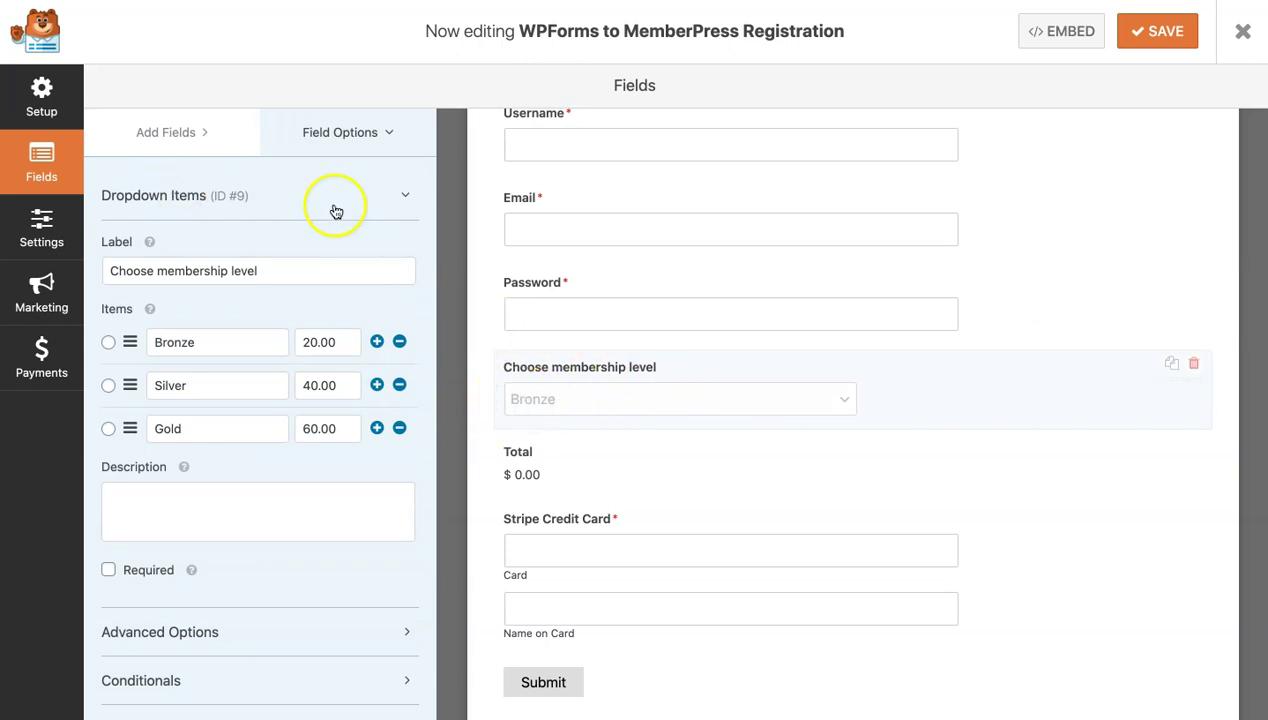
left_click_drag(327, 267, 93, 244)
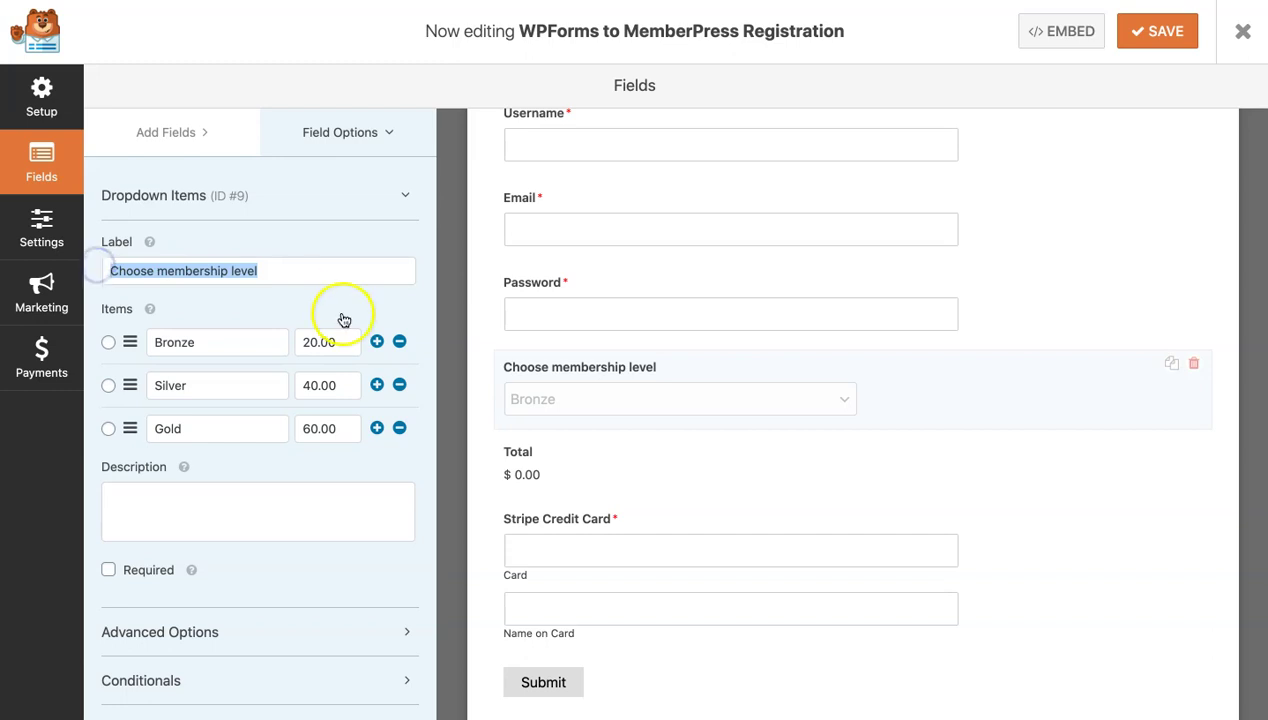
left_click(296, 269)
left_click_drag(288, 270, 167, 271)
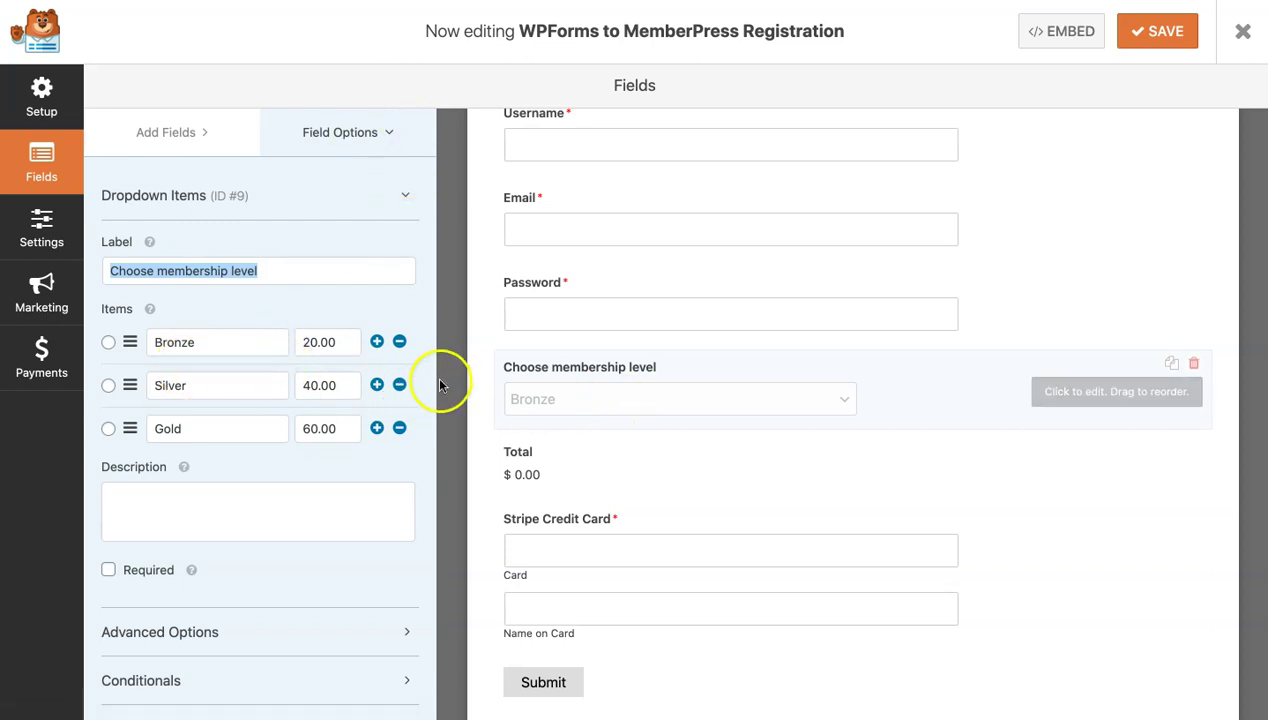
left_click(186, 337)
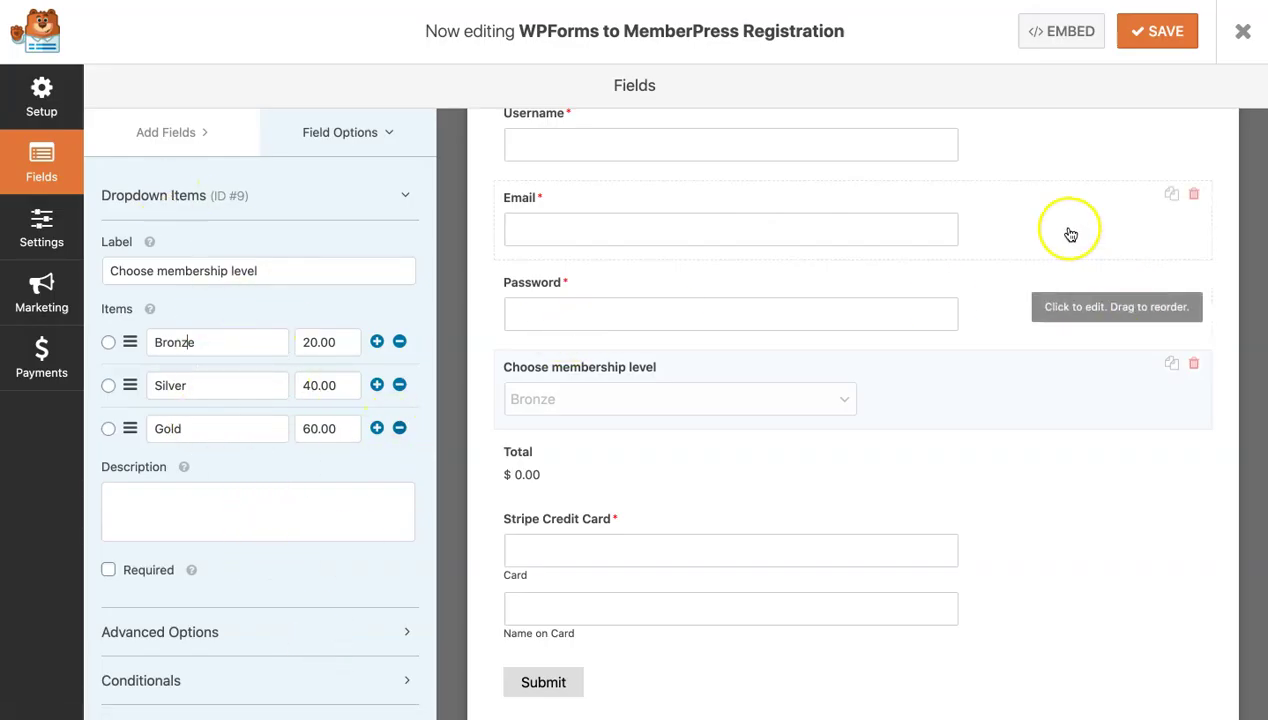
left_click(1158, 32)
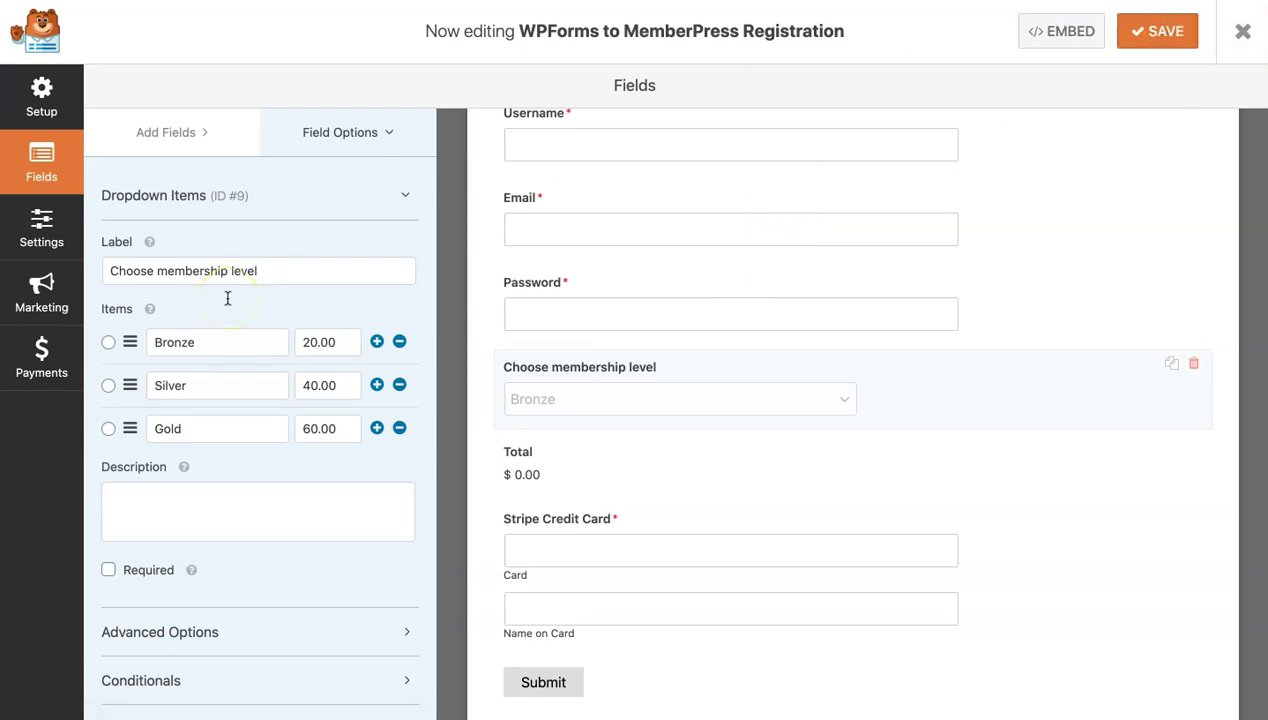
- In the form's Memberpress Registration settings, choose Choose membership level as the MemberPress level field
left_click(36, 243)
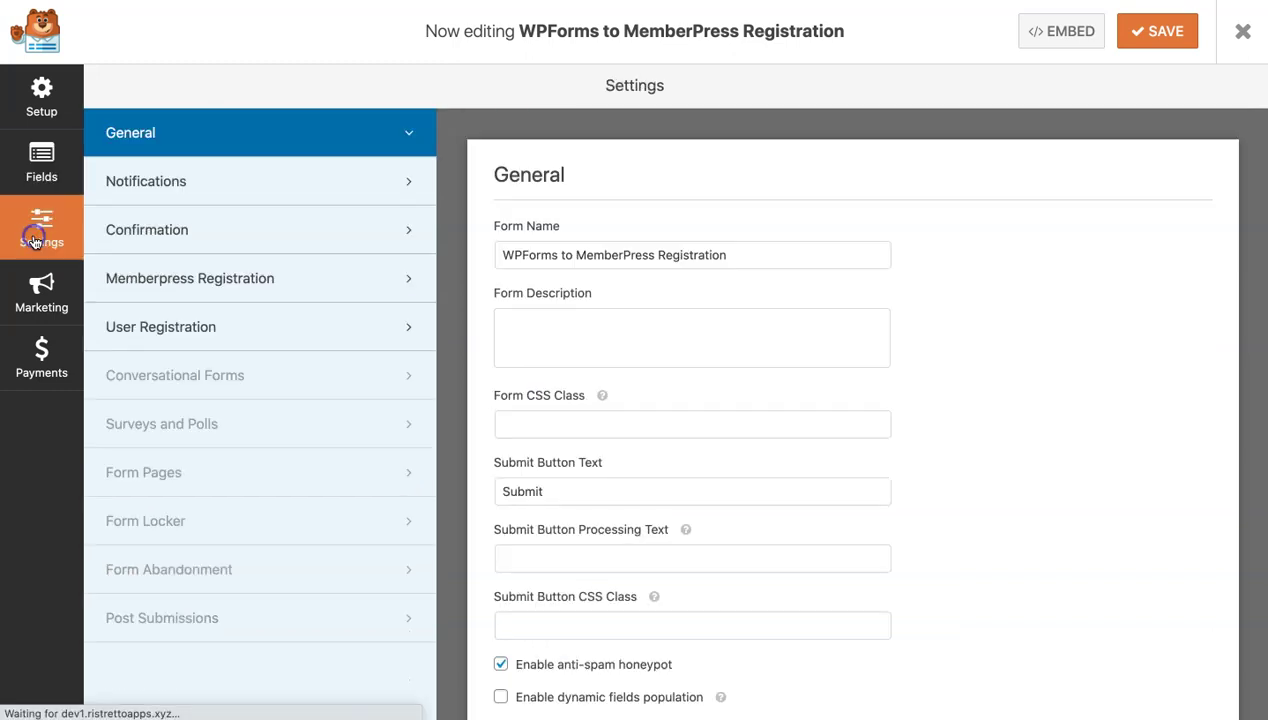
left_click(224, 287)
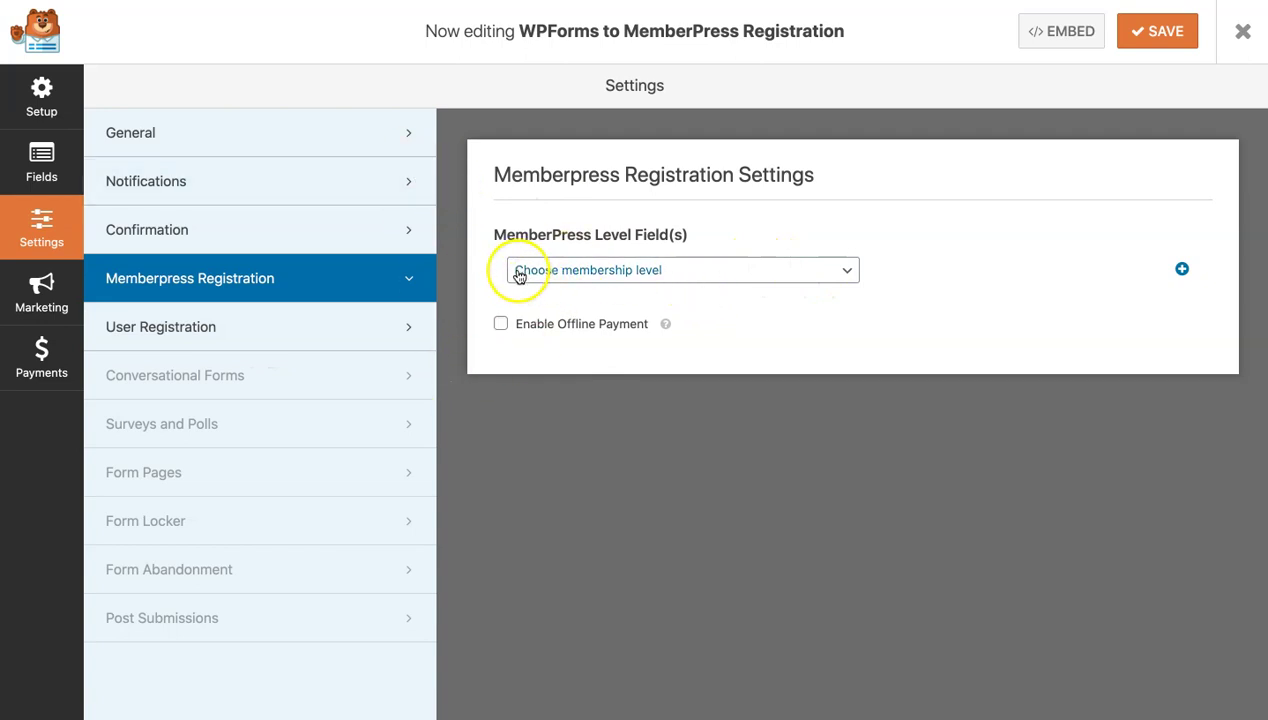
left_click(611, 281)
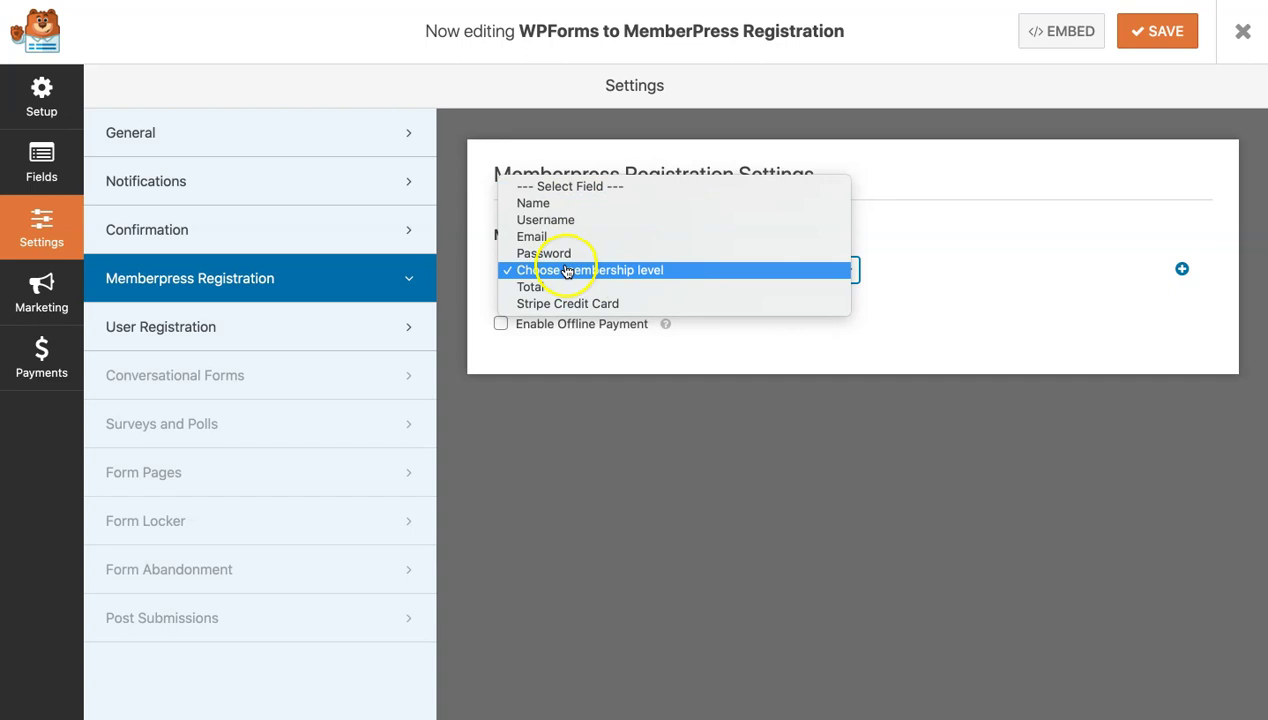
left_click(566, 270)
left_click(692, 388)
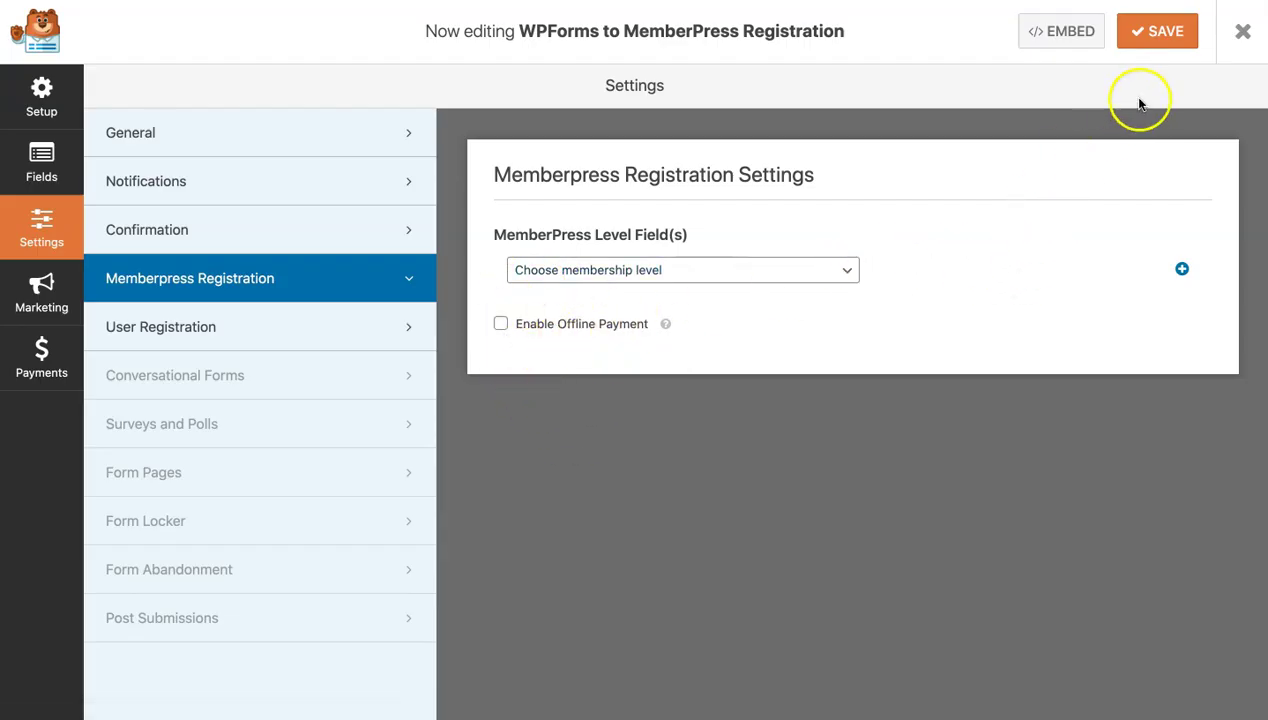
- Save the form with its Memberpress Registration settings
left_click(1163, 20)
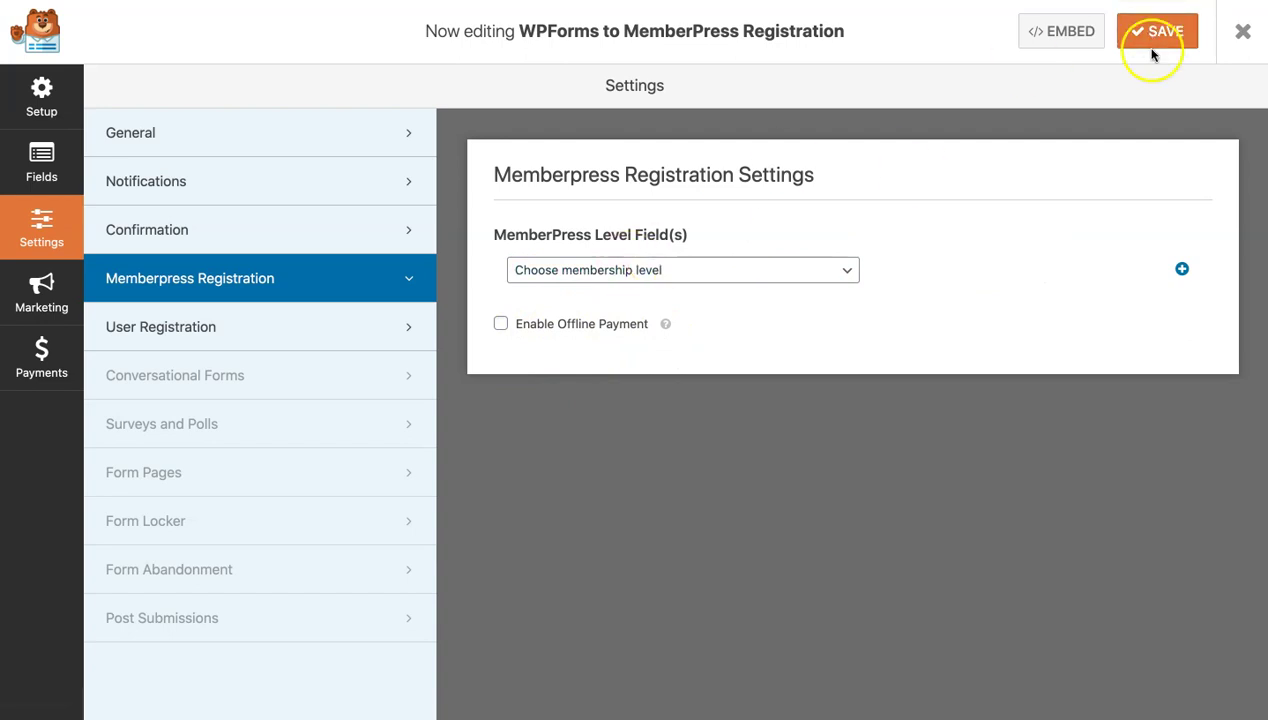
left_click(1161, 38)
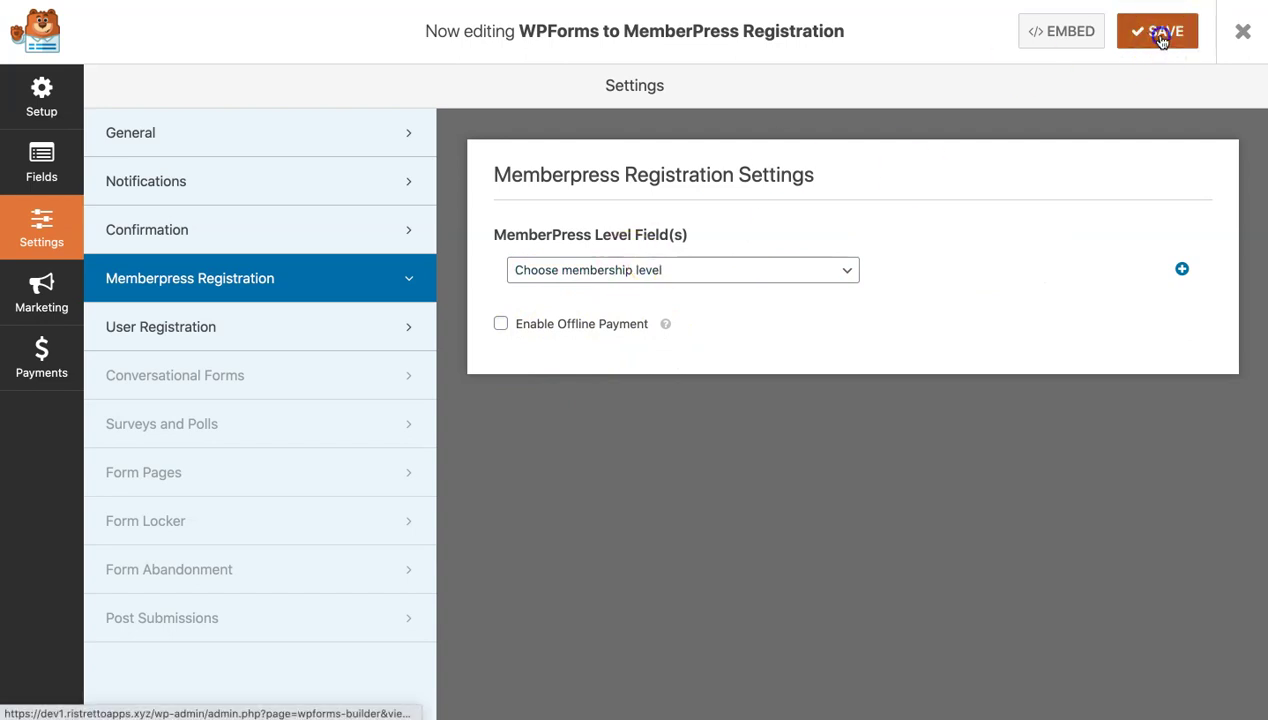
- Review the form's User Registration settings, from the user name, name and password mappings to the Custom User Meta section, and save the form
left_click(147, 343)
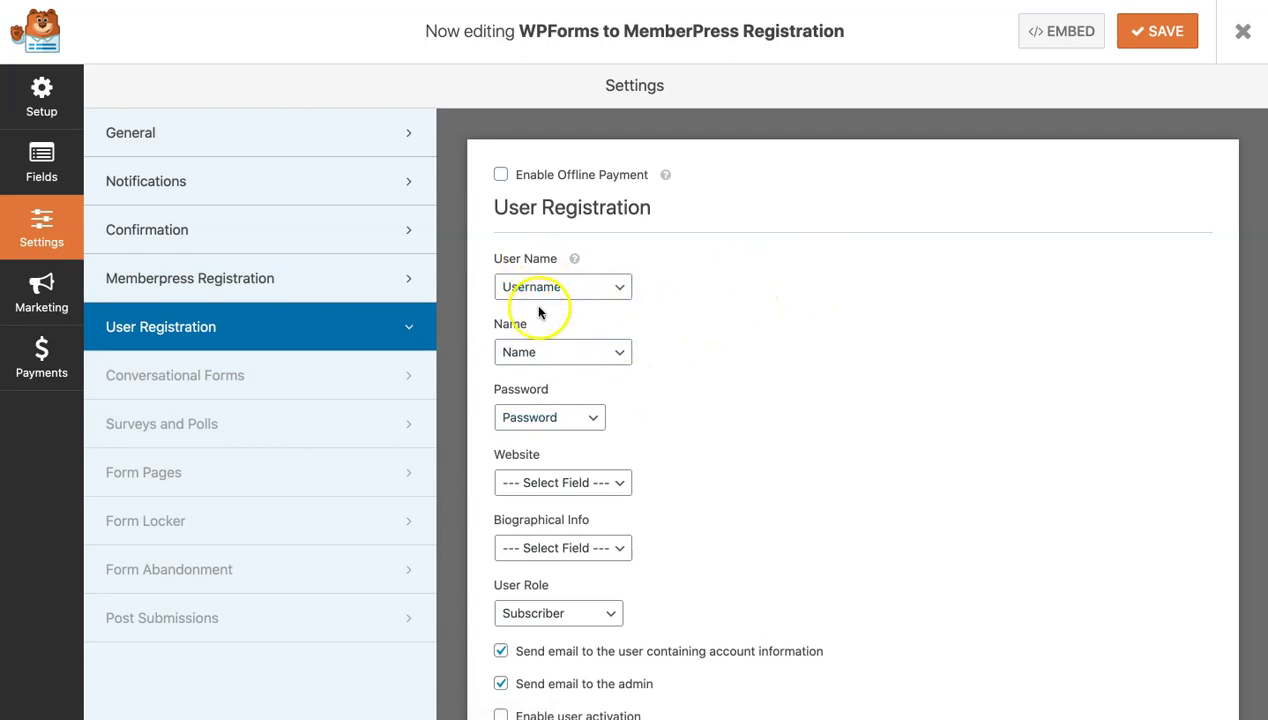
scroll(545, 305, "down", 2)
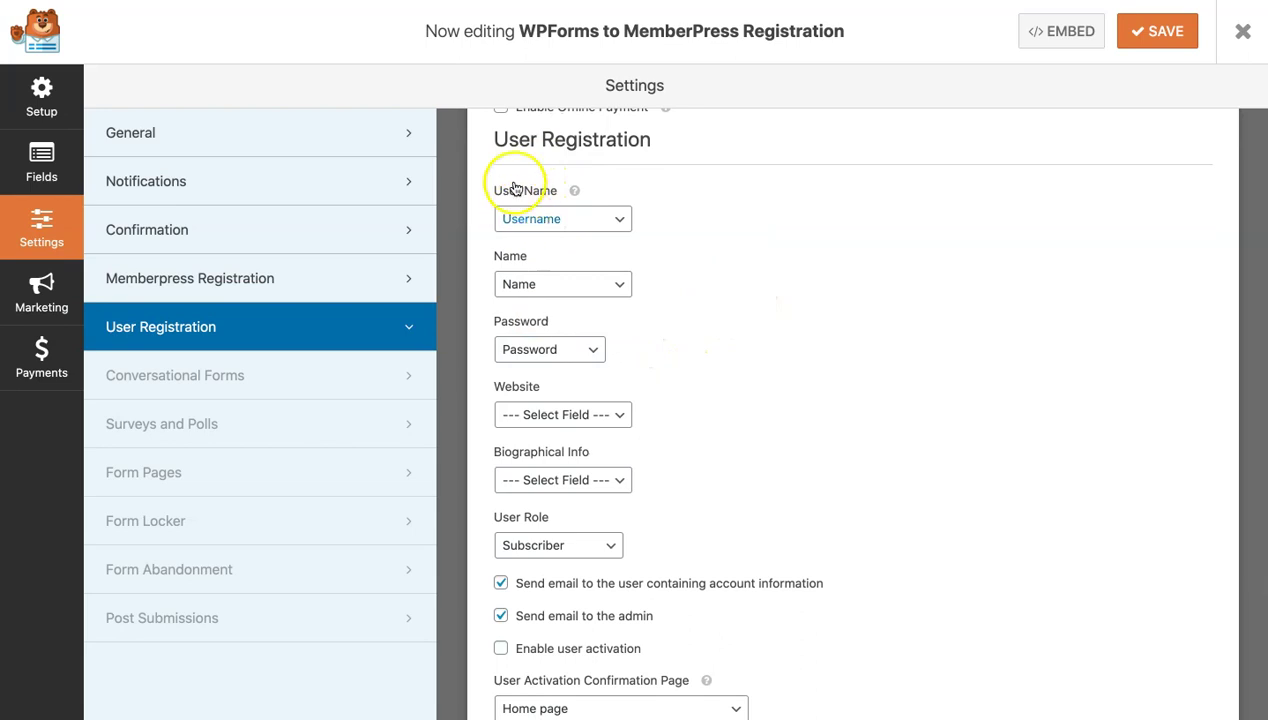
scroll(519, 204, "up", 1)
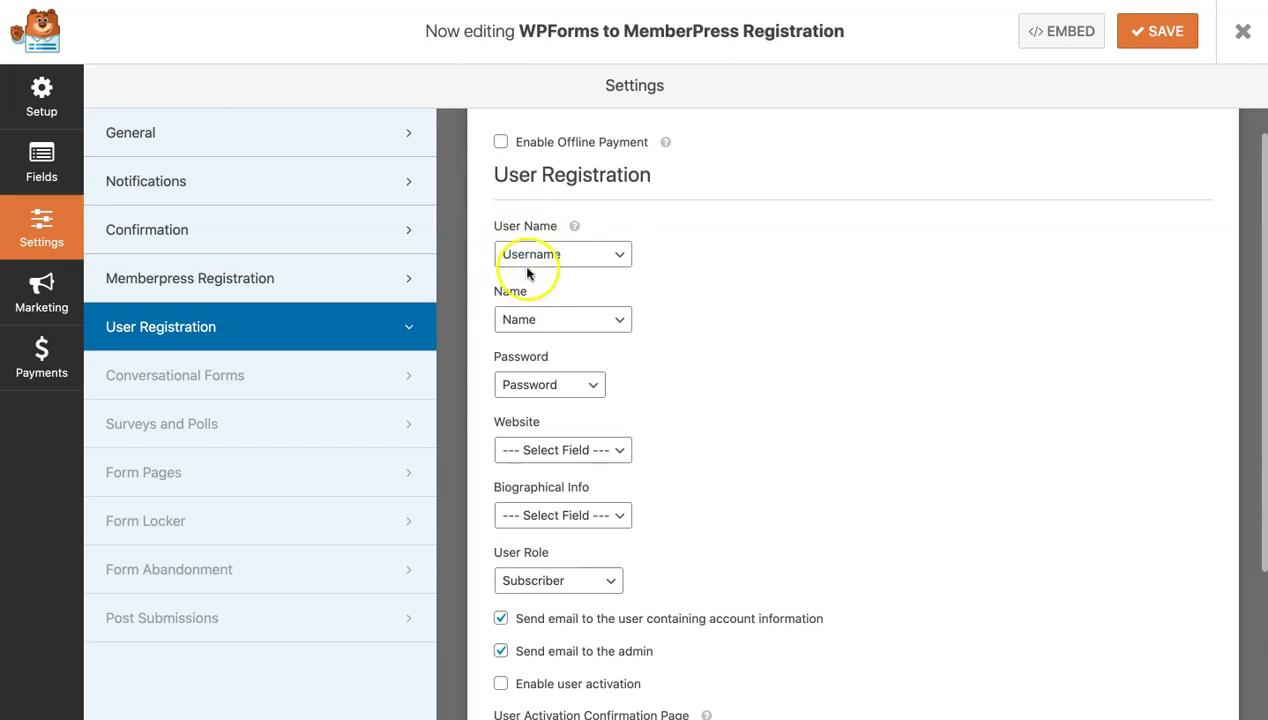
scroll(540, 285, "down", 2)
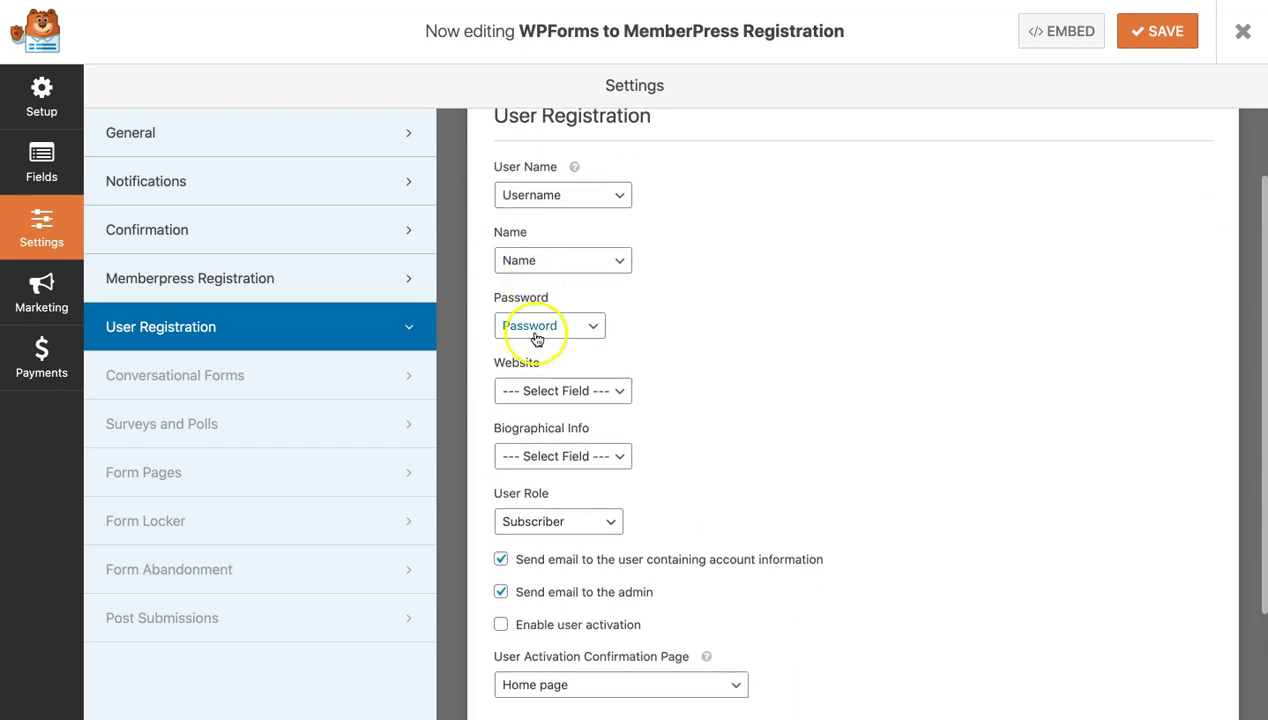
scroll(614, 358, "down", 3)
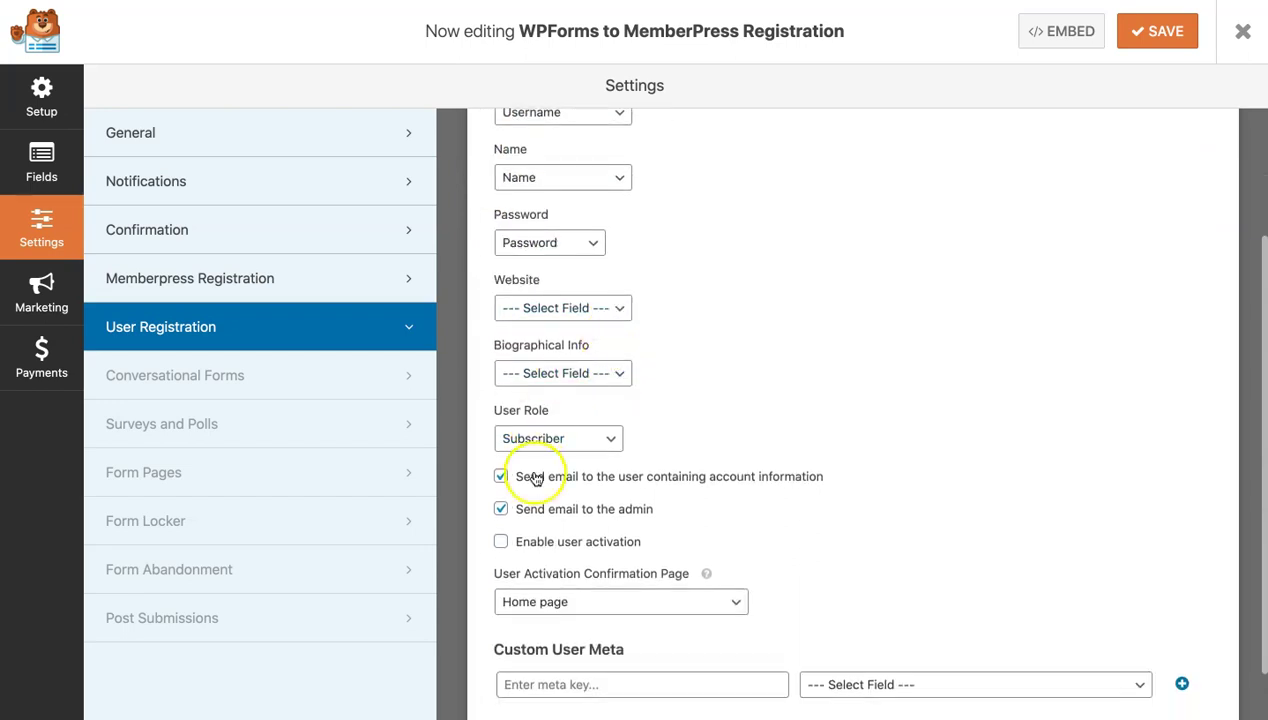
scroll(526, 452, "down", 2)
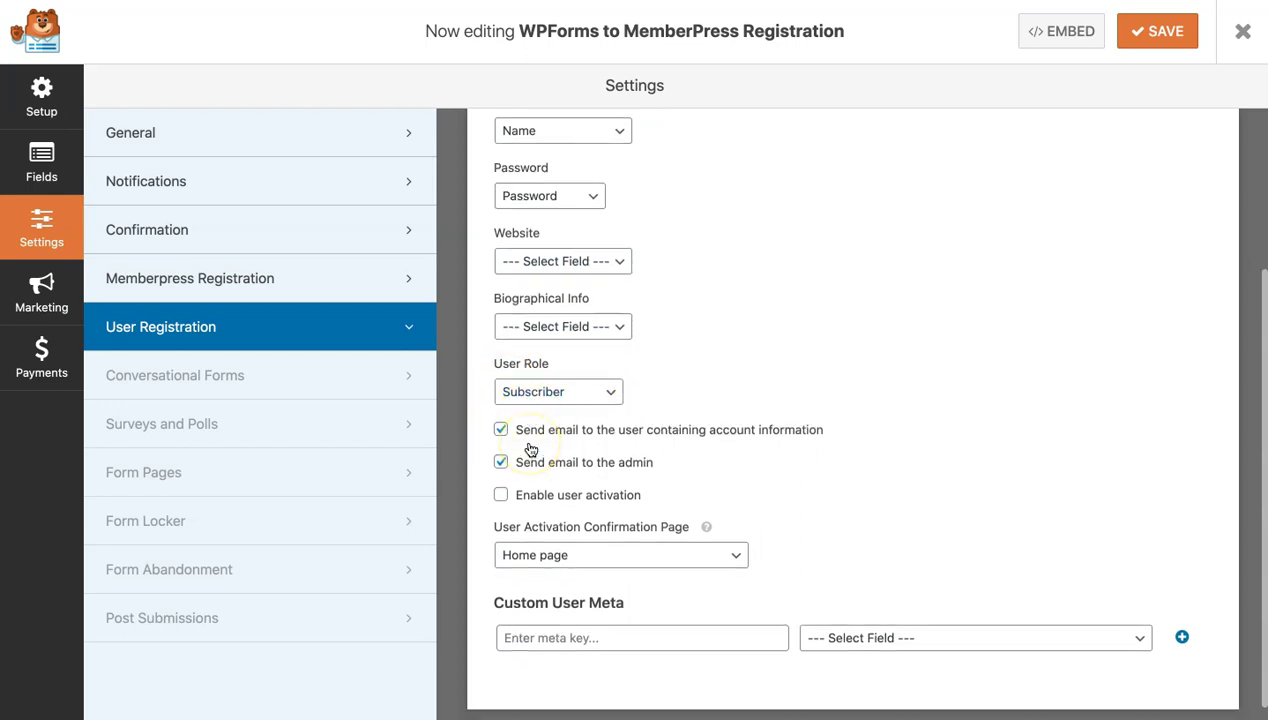
scroll(604, 519, "down", 1)
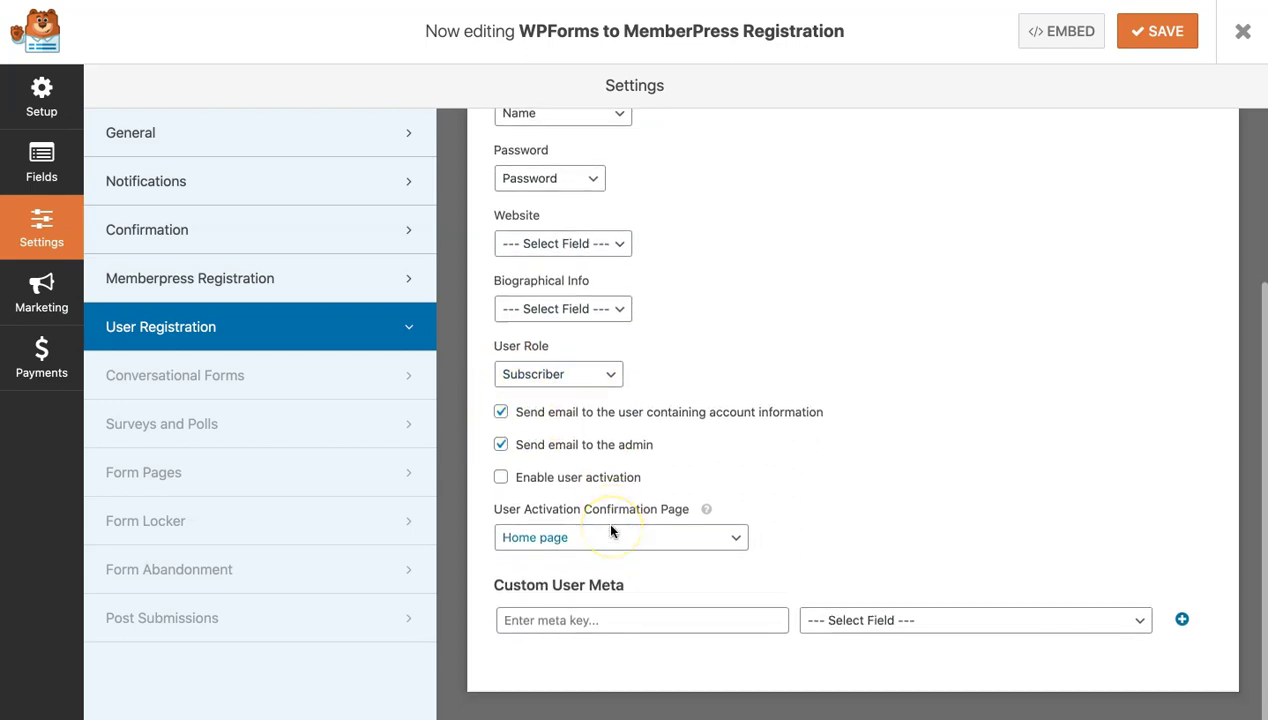
scroll(604, 519, "up", 8)
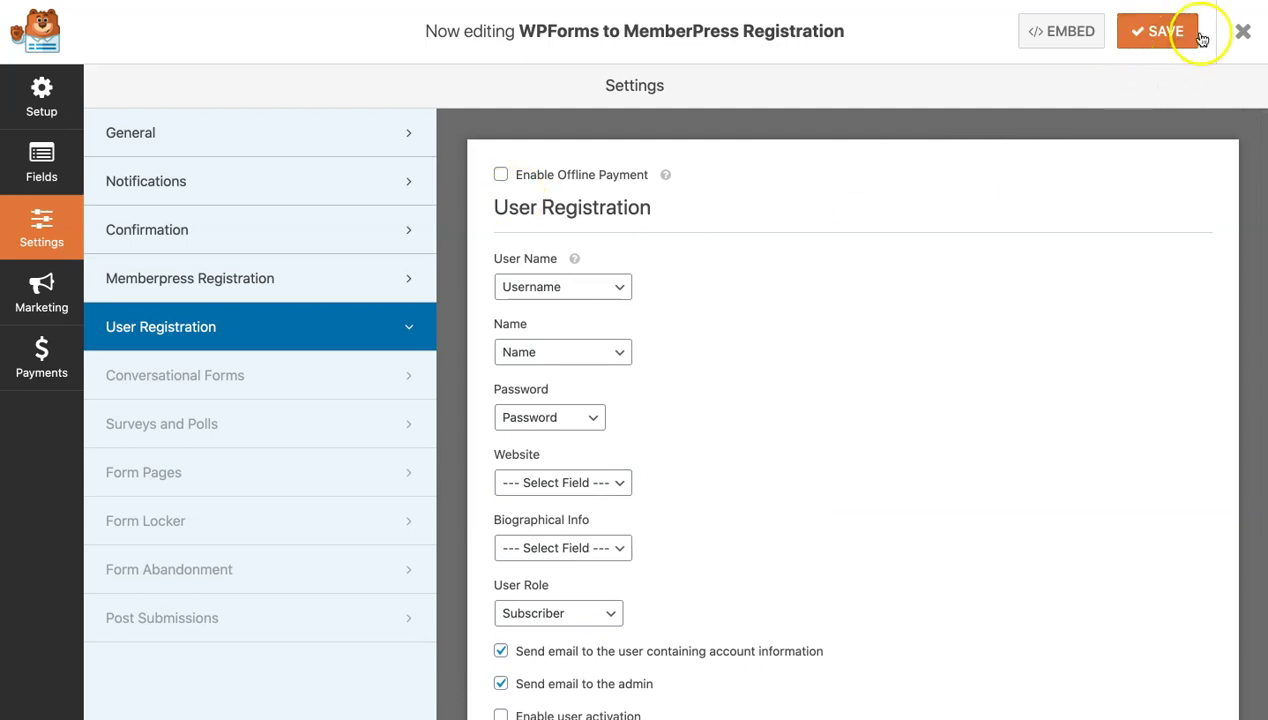
left_click(1168, 32)
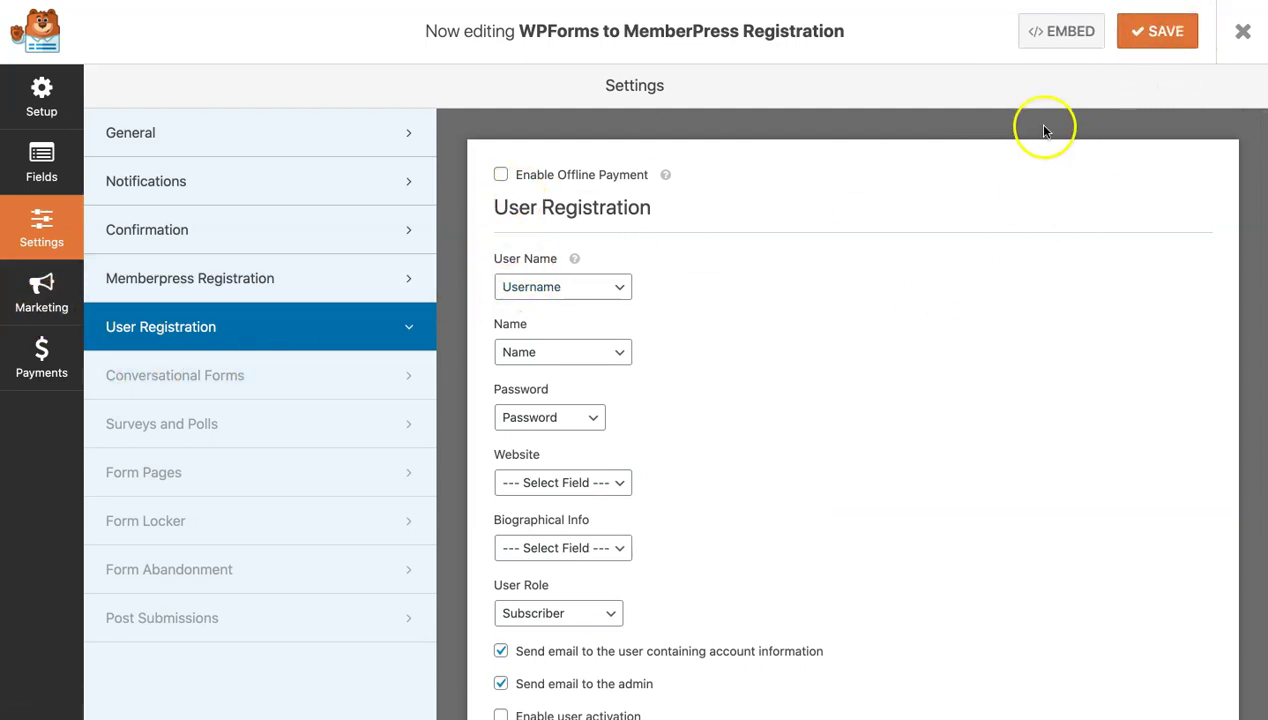
- In the form's Stripe payment settings, enable recurring subscription payments with a Monthly recurring period and save the form
left_click(44, 360)
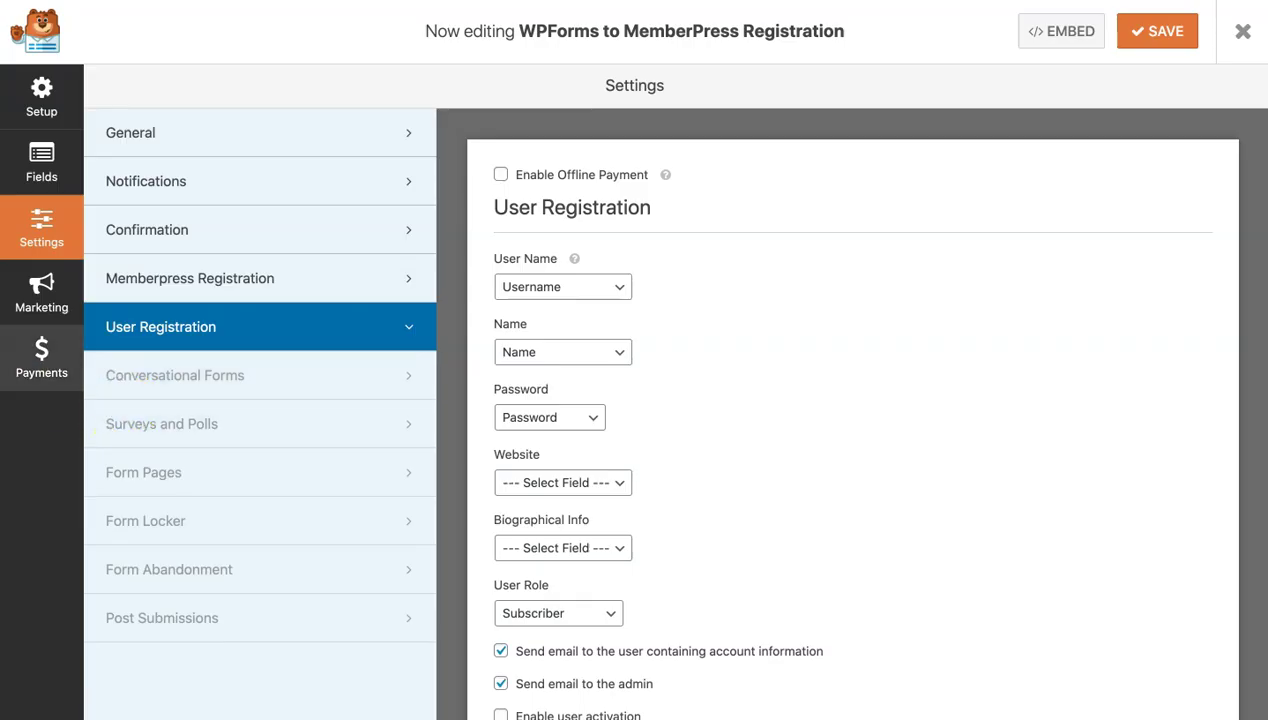
left_click(20, 370)
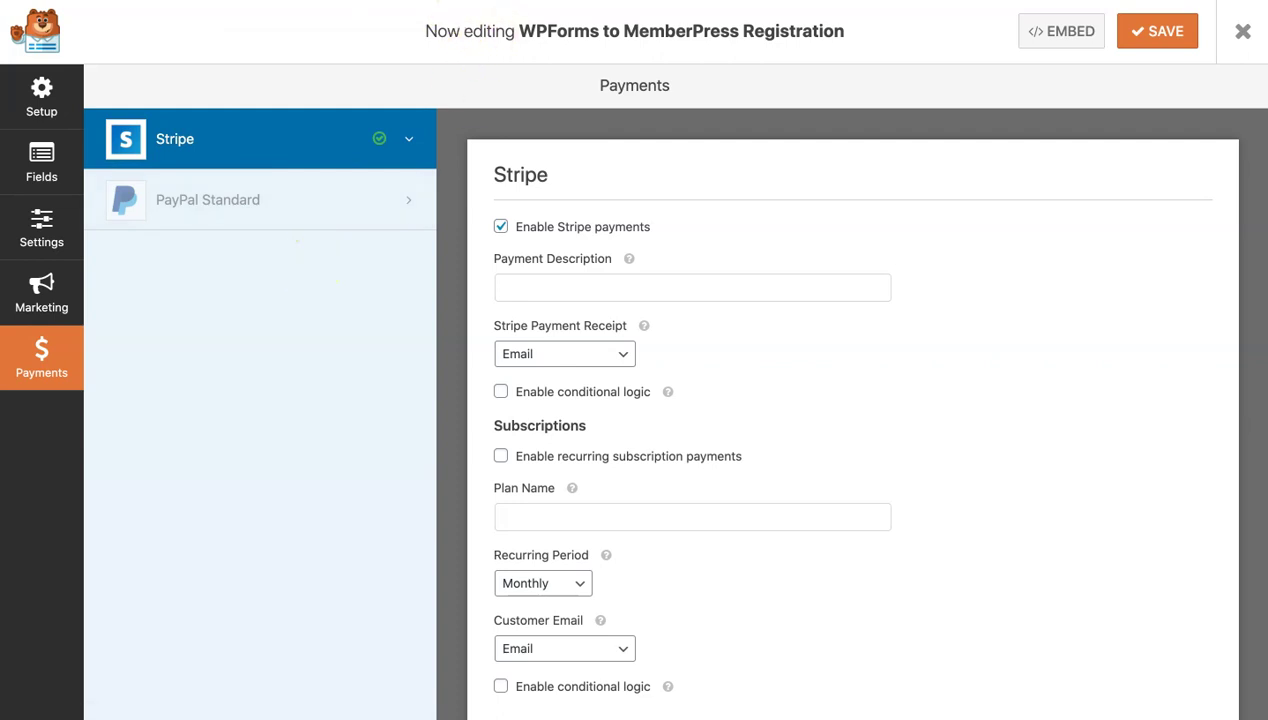
scroll(758, 388, "down", 1)
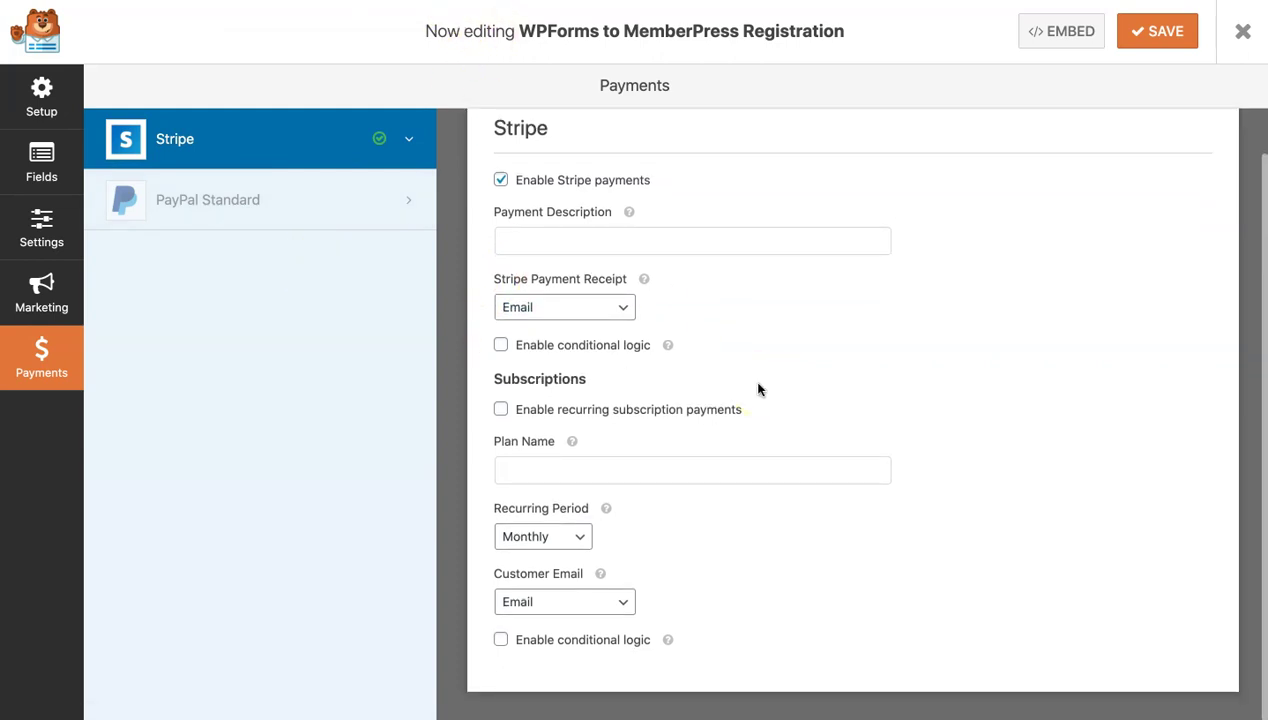
scroll(758, 388, "up", 1)
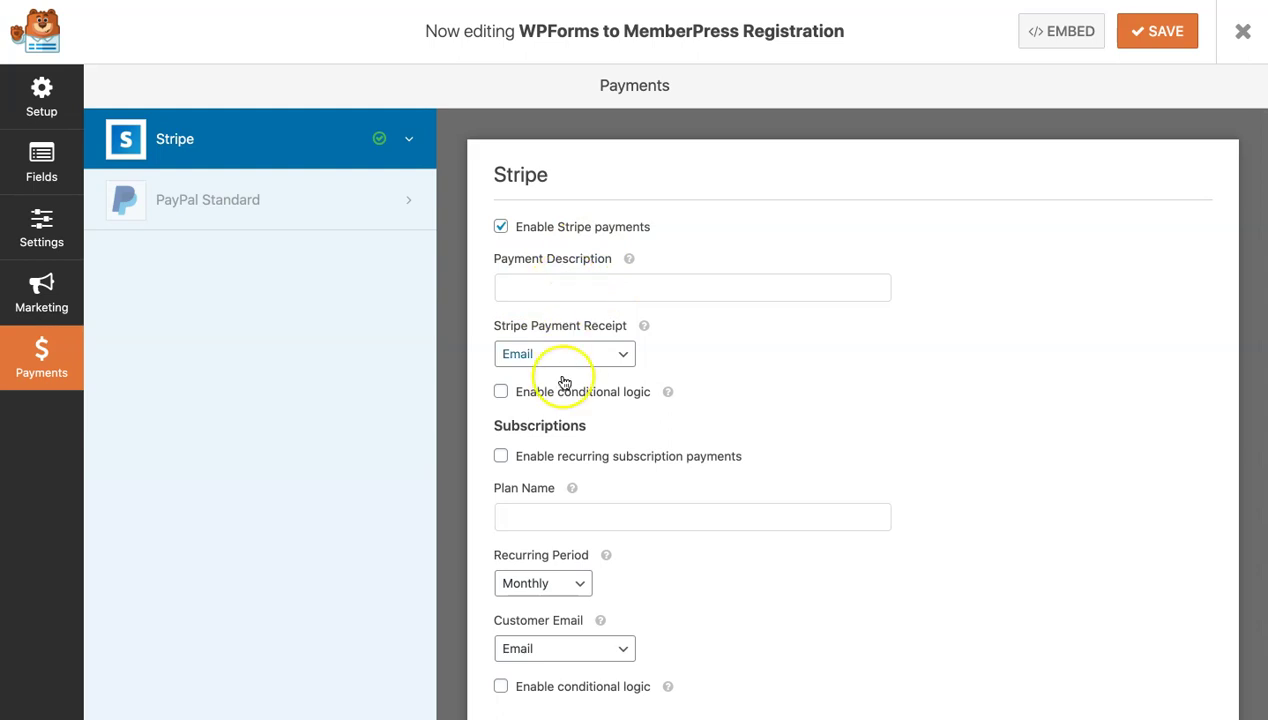
scroll(560, 376, "down", 1)
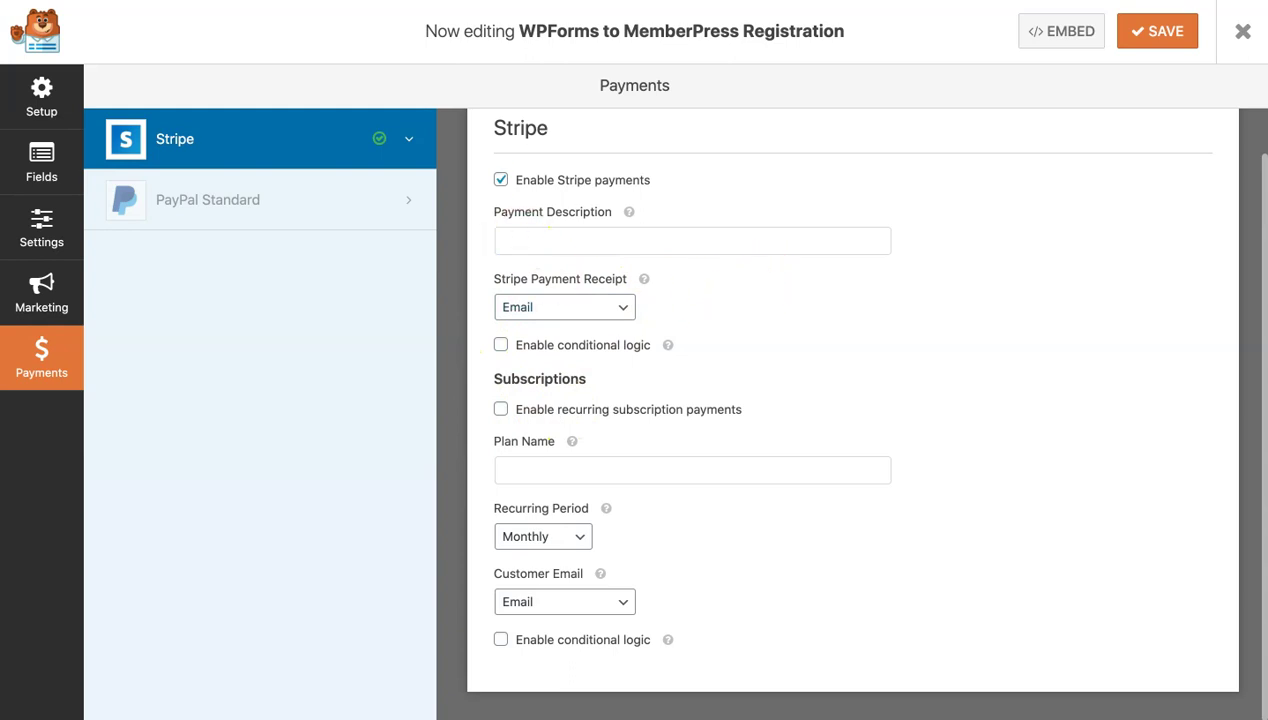
left_click(501, 410)
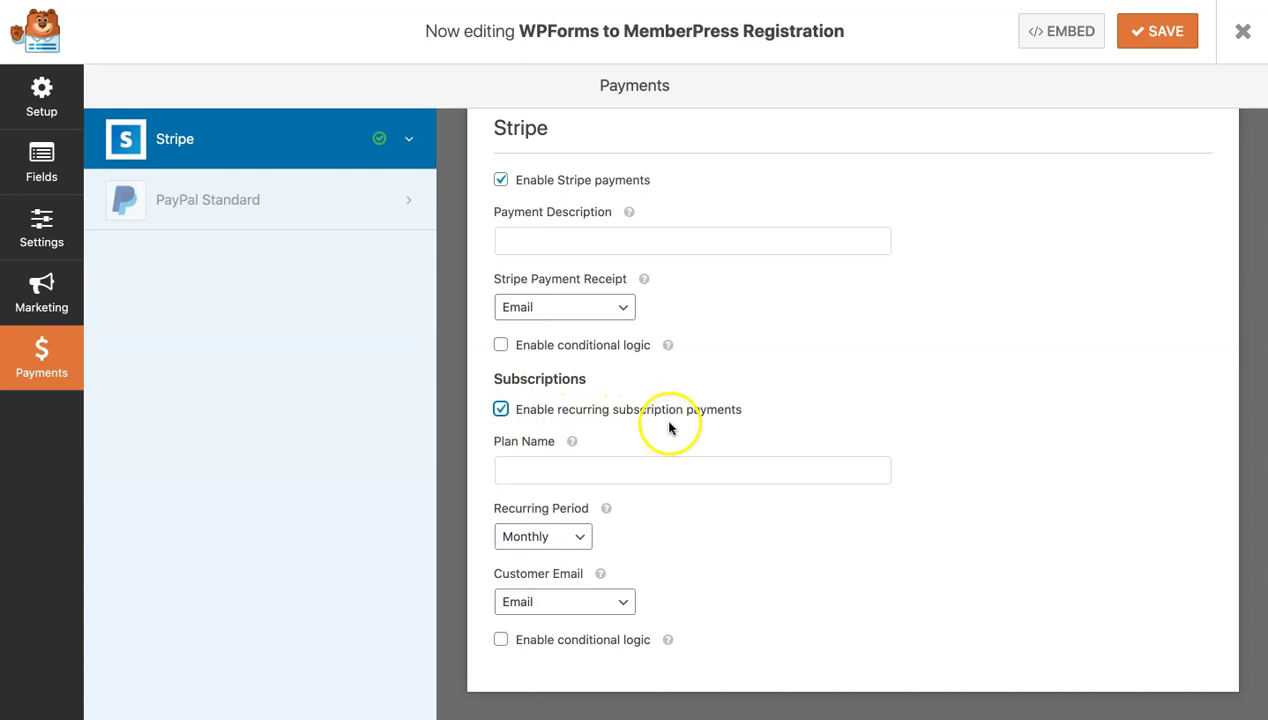
left_click(544, 546)
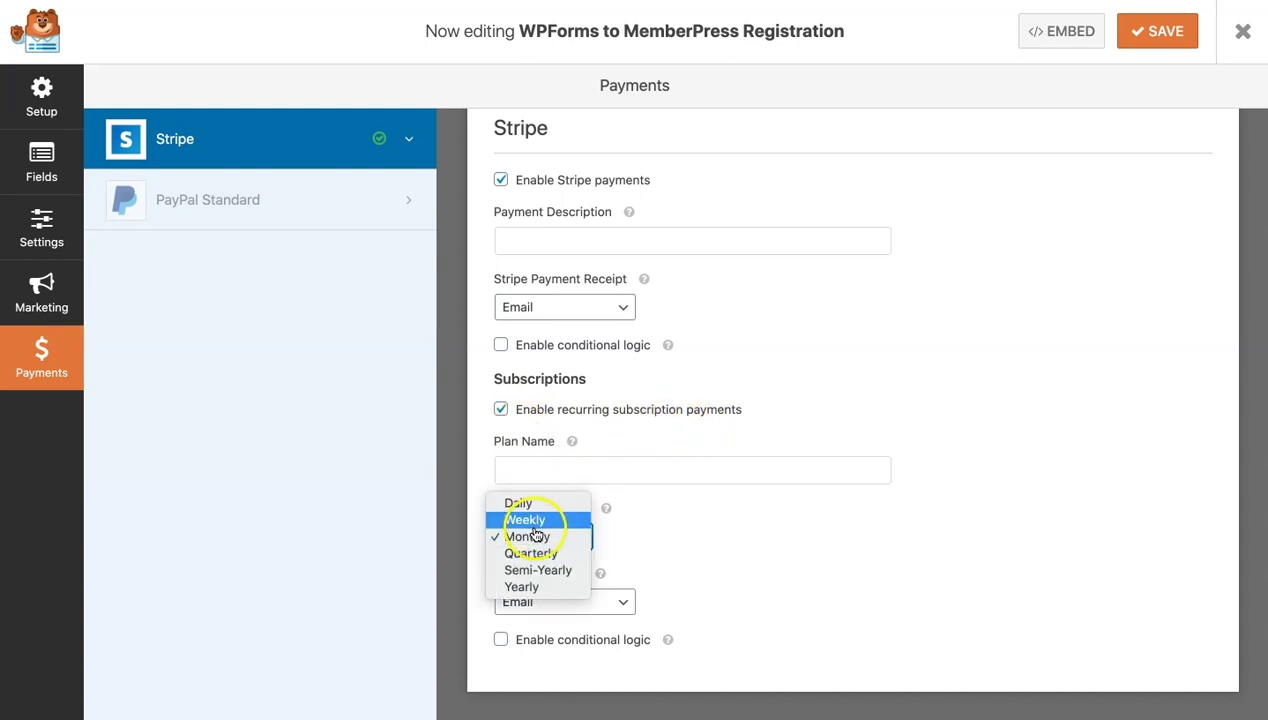
left_click(532, 536)
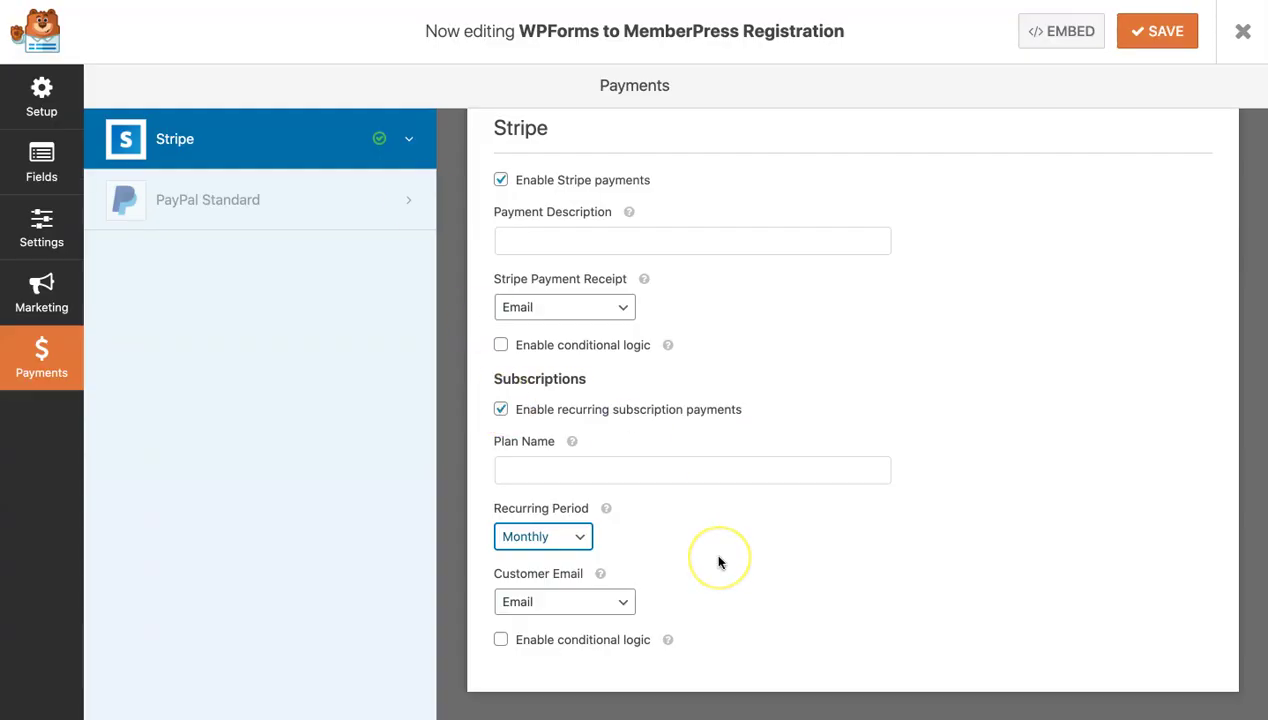
scroll(718, 563, "up", 1)
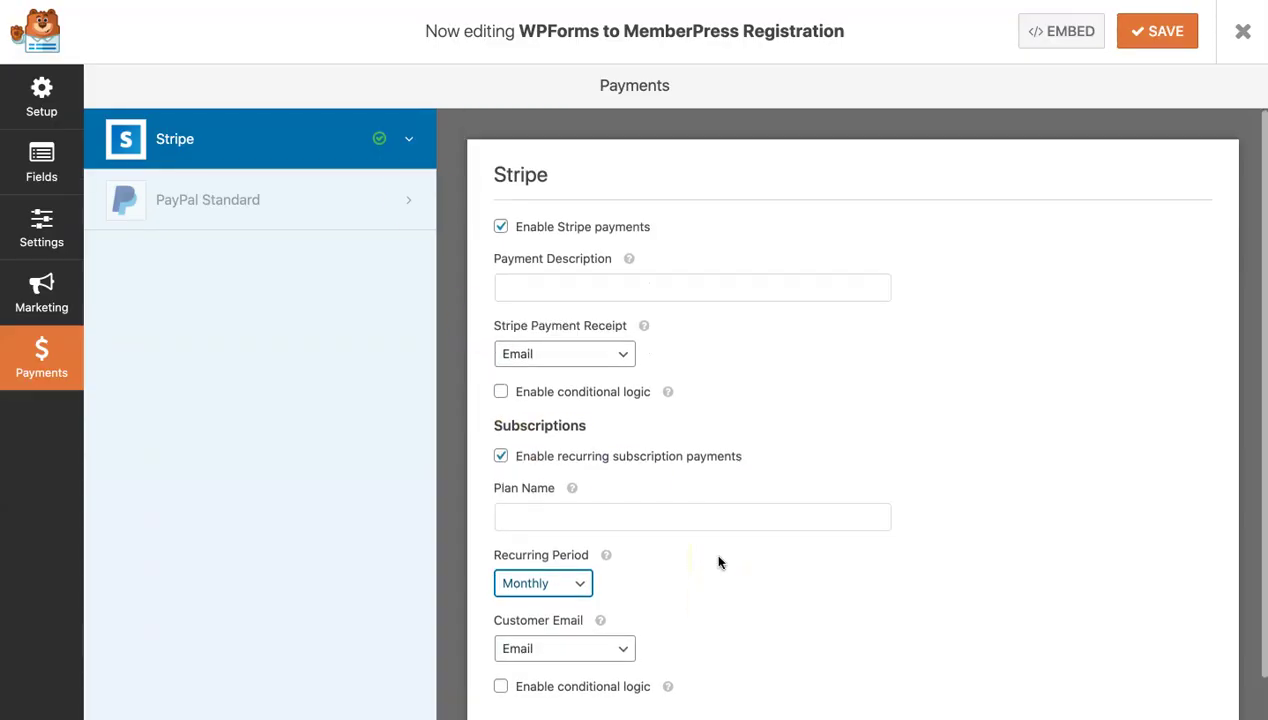
left_click(1165, 31)
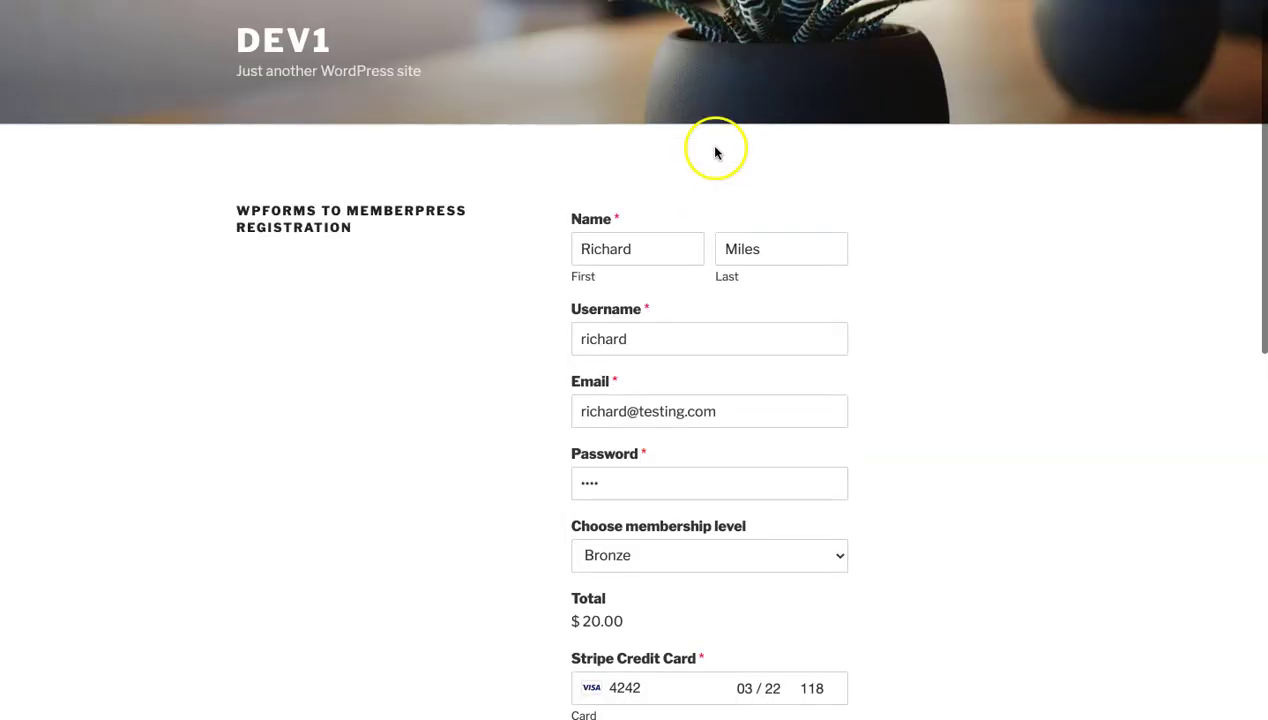
- Check the filled-in WPForms to MemberPress Registration page with the Bronze level chosen, submit it and close the page
scroll(603, 345, "down", 2)
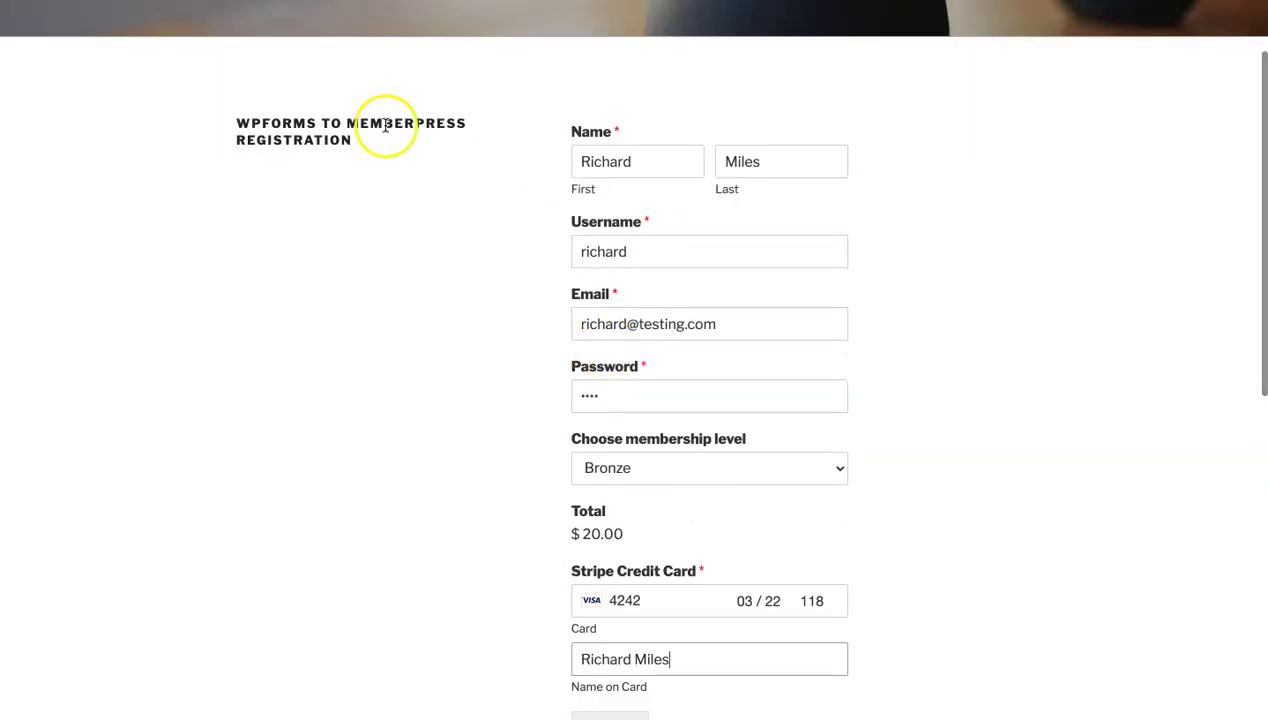
scroll(393, 278, "down", 2)
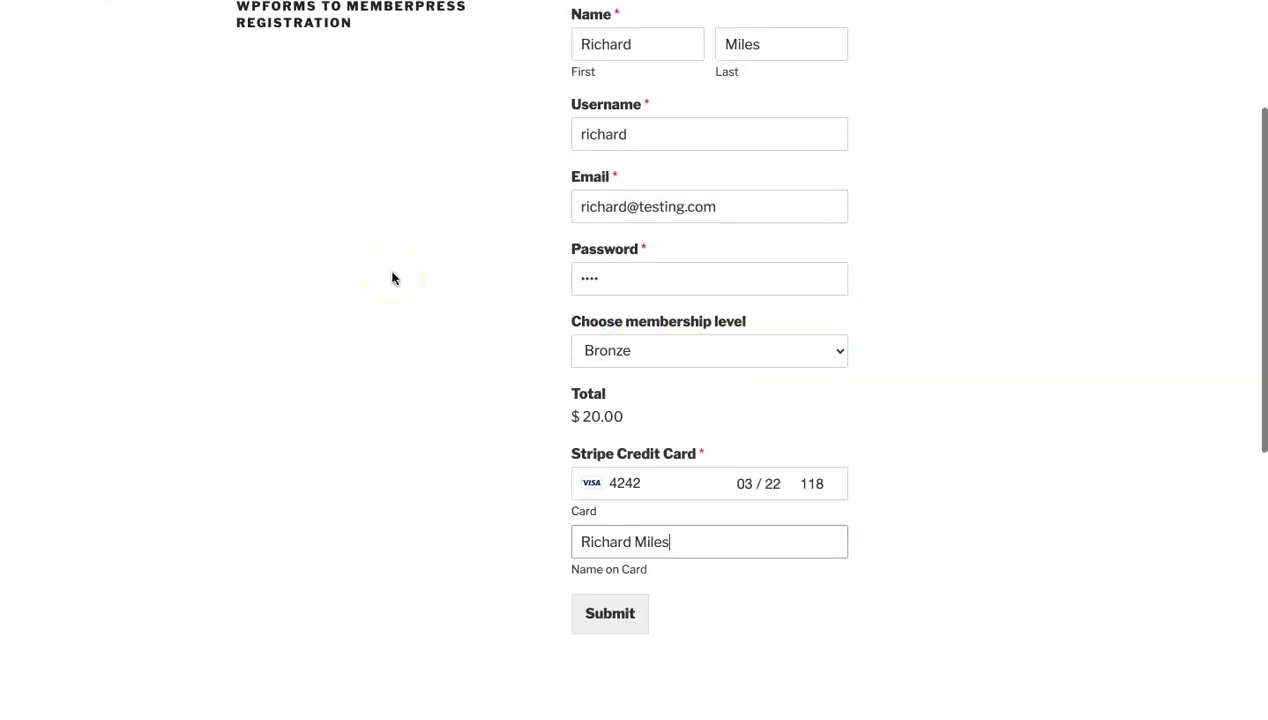
scroll(390, 276, "up", 1)
scroll(351, 198, "down", 1)
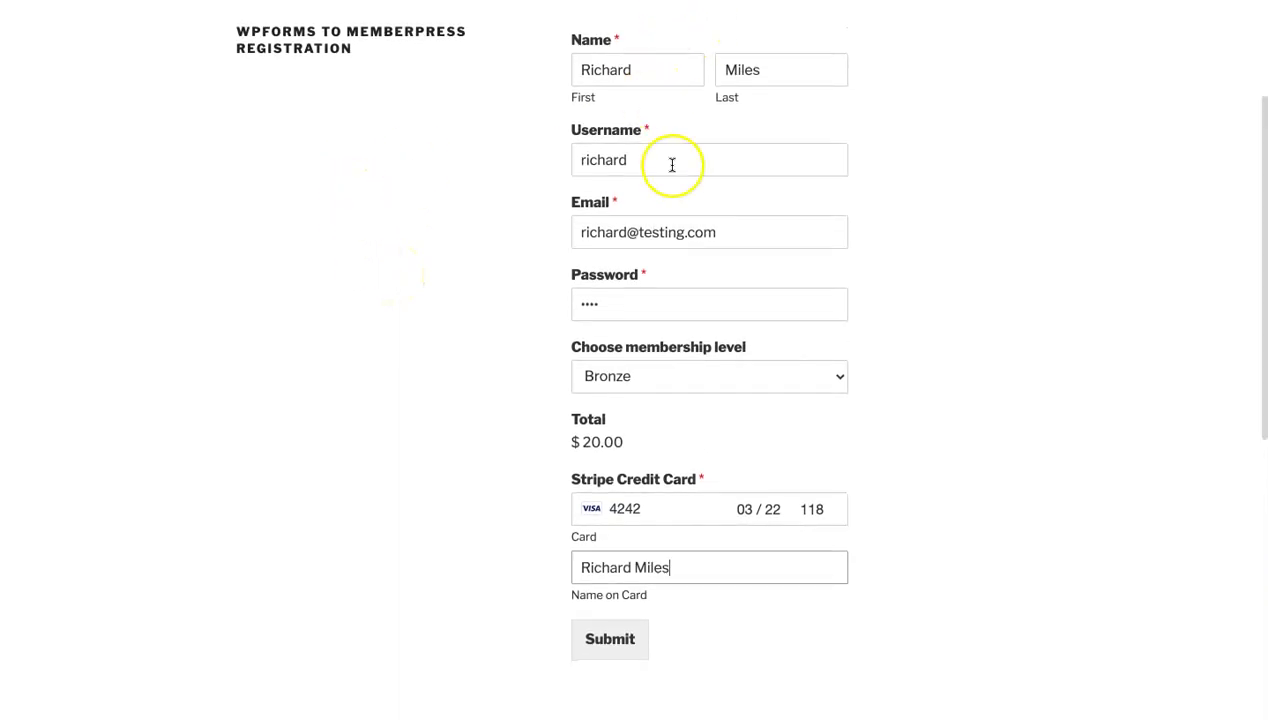
scroll(835, 521, "down", 1)
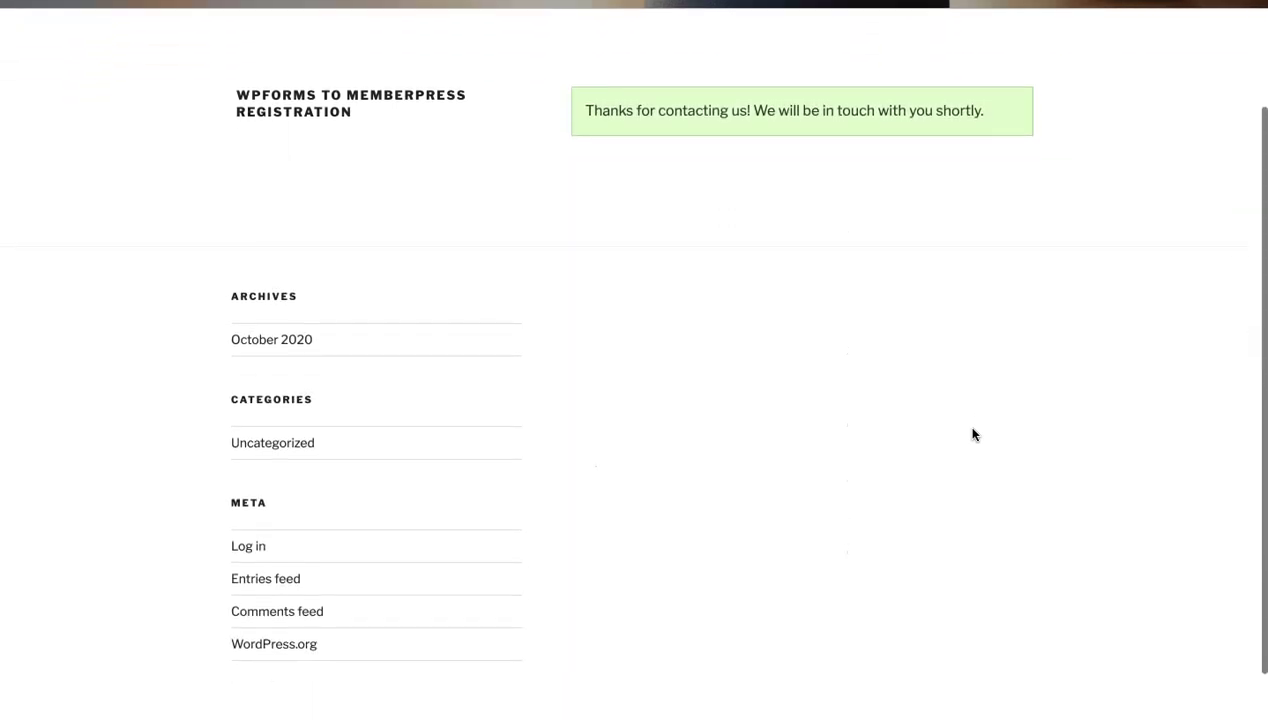
key("ctrl+w")
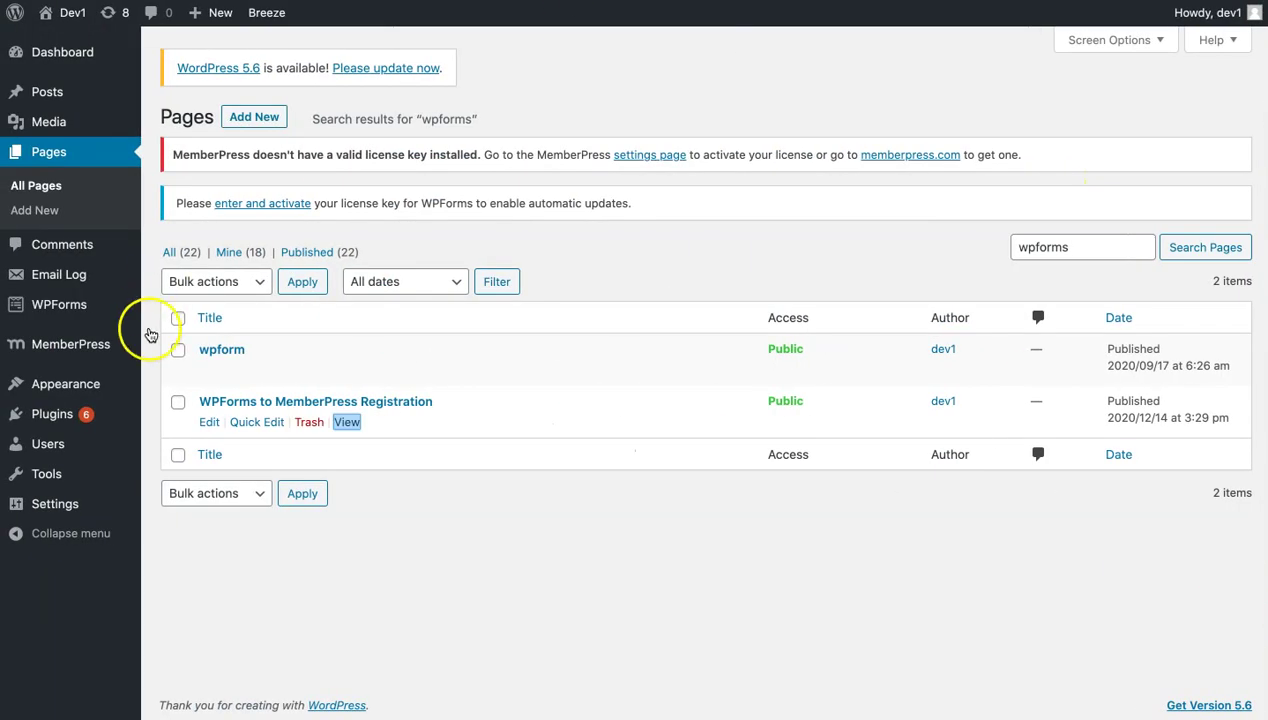
- Search the WordPress site's users for the newly registered member by username
mouse_move(68, 440)
left_click(182, 446)
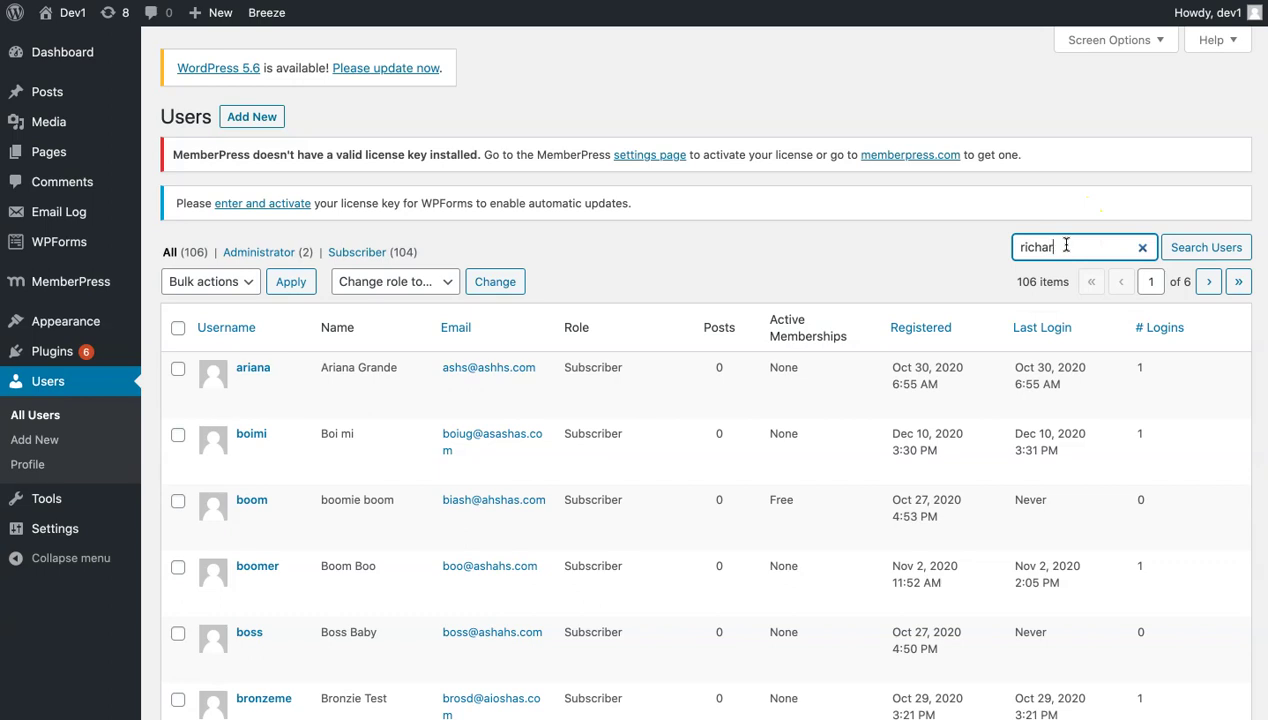
key("Return")
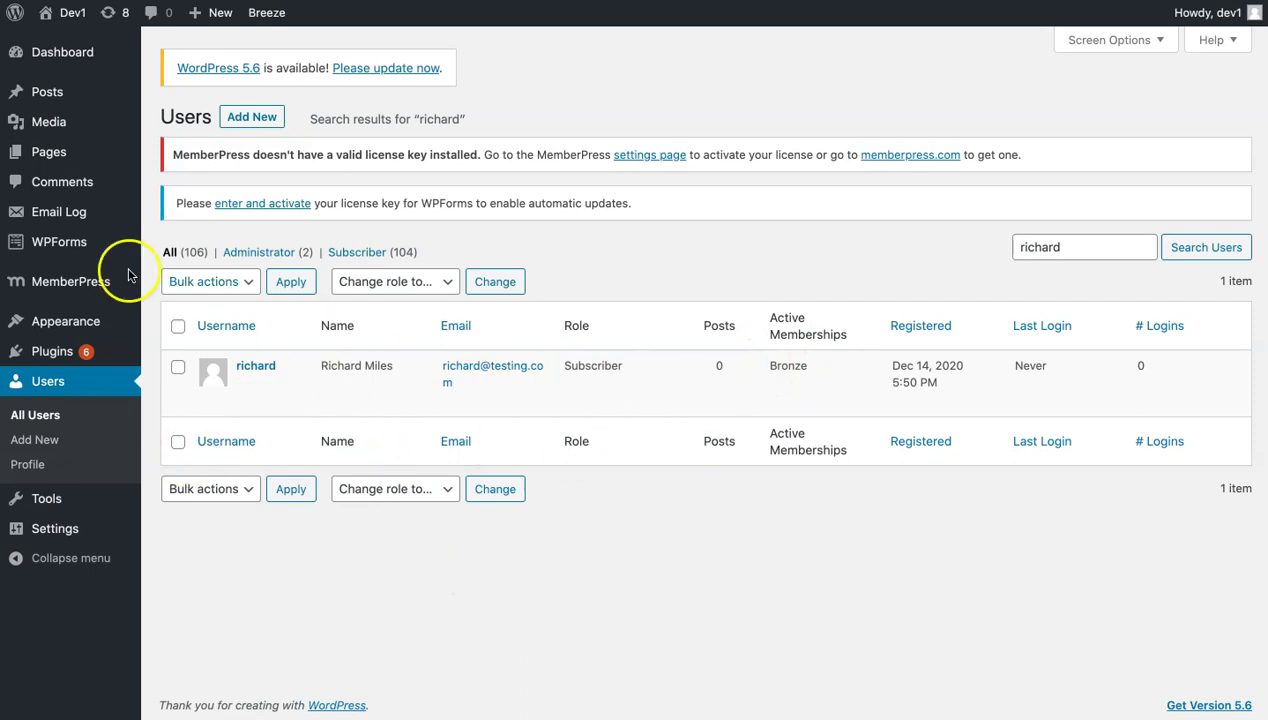
- Check the new member's transaction in MemberPress and the member's Bronze entry in the recurring subscriptions
left_click(185, 450)
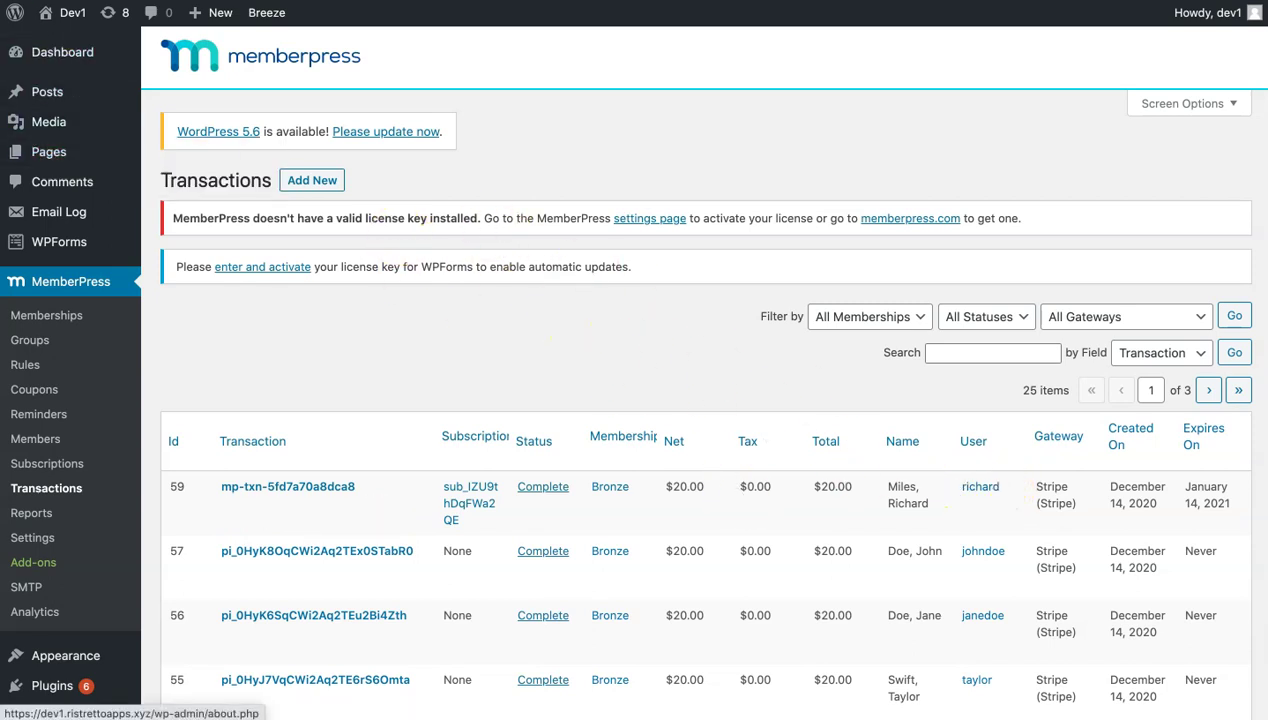
left_click(47, 463)
scroll(700, 370, "down", 5)
mouse_move(217, 60)
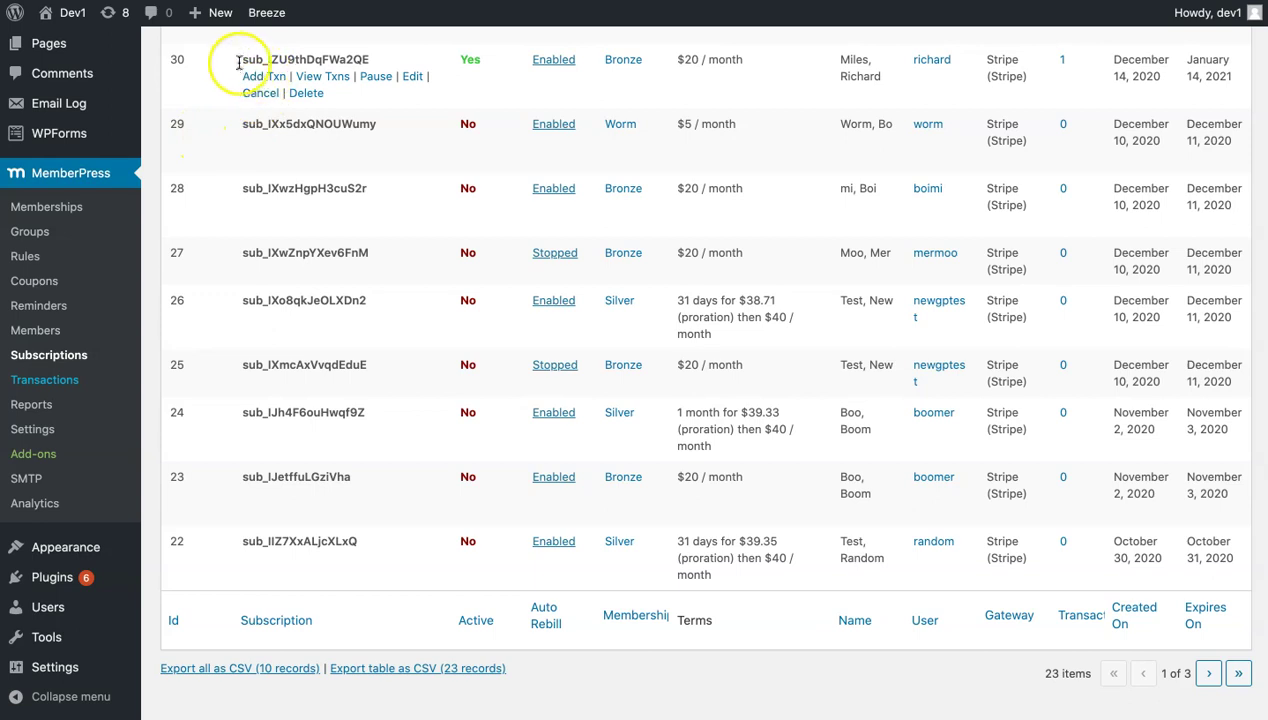
left_click_drag(225, 58, 940, 63)
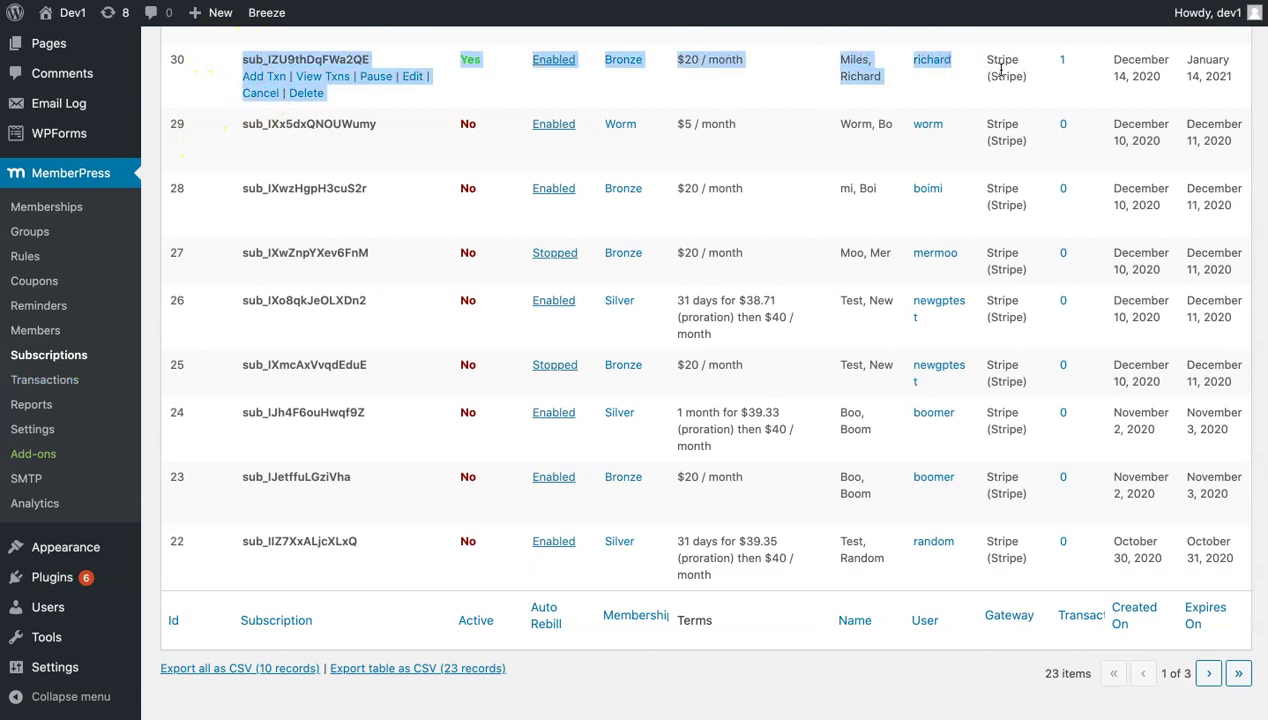
left_click(948, 85)
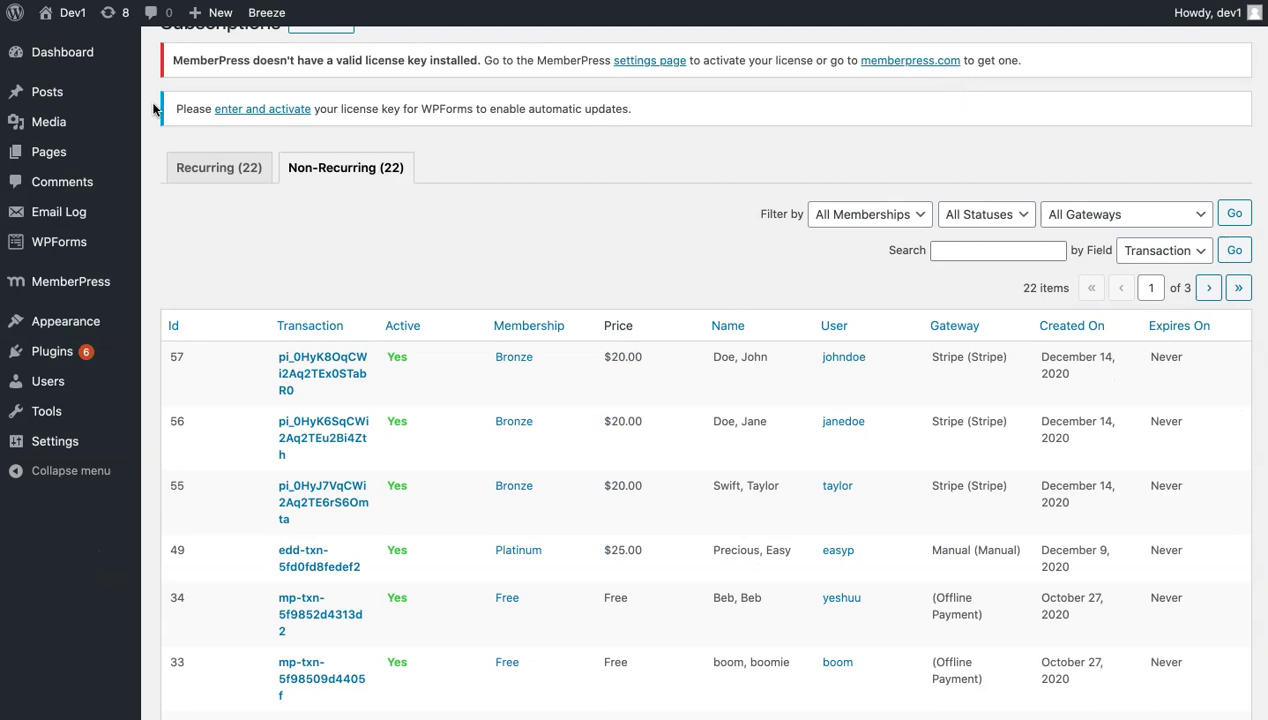